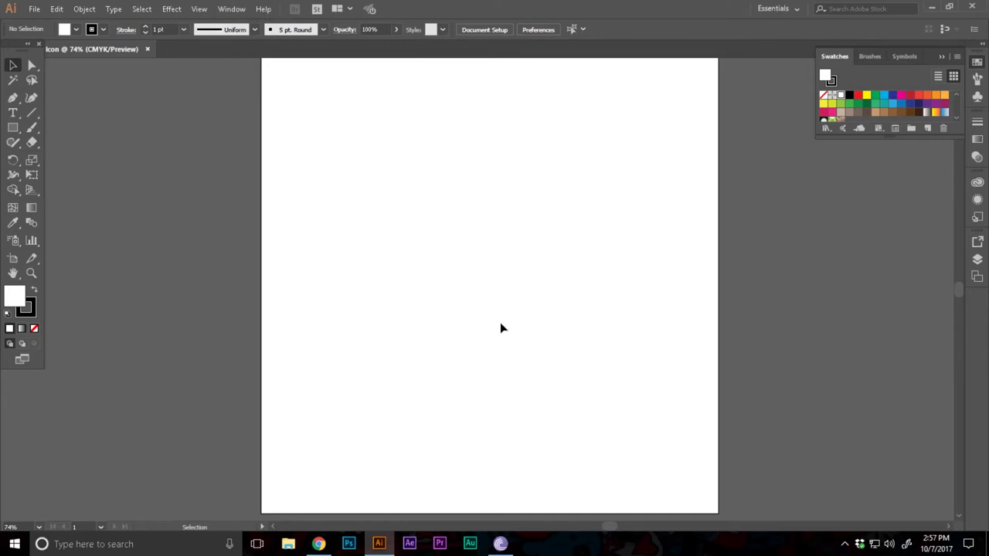
Check the artboard's dimensions in its options and set the fill to none.
double_click(14, 259)
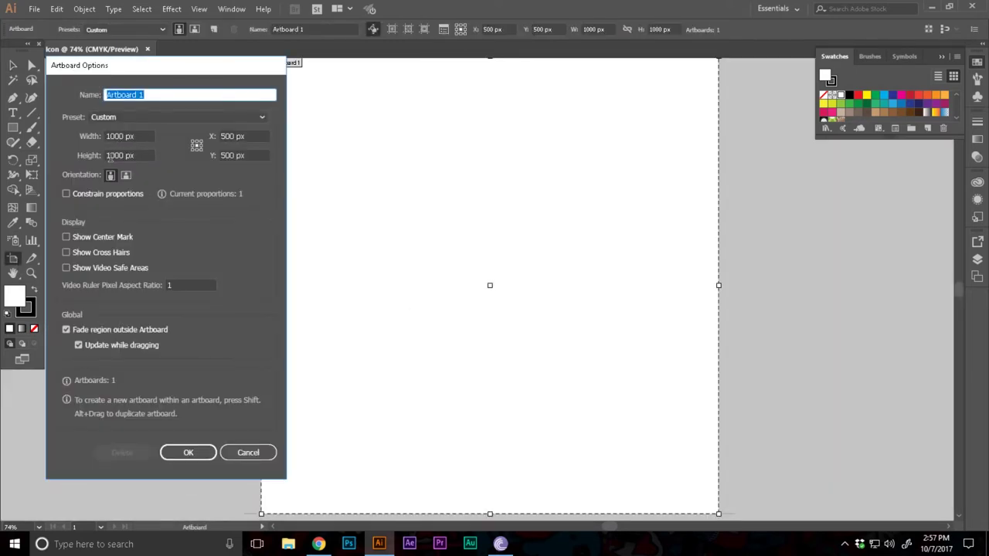
click(190, 453)
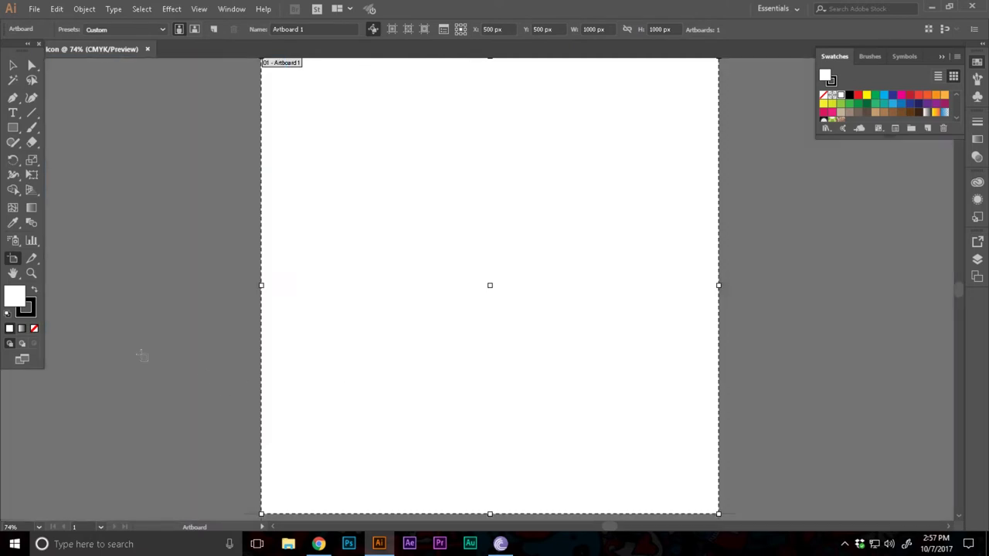
click(13, 65)
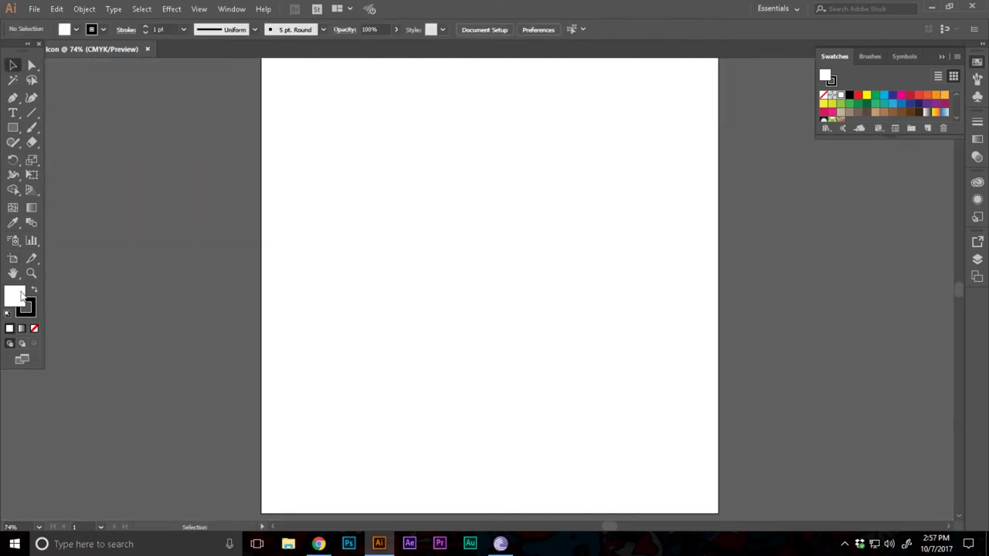
click(34, 329)
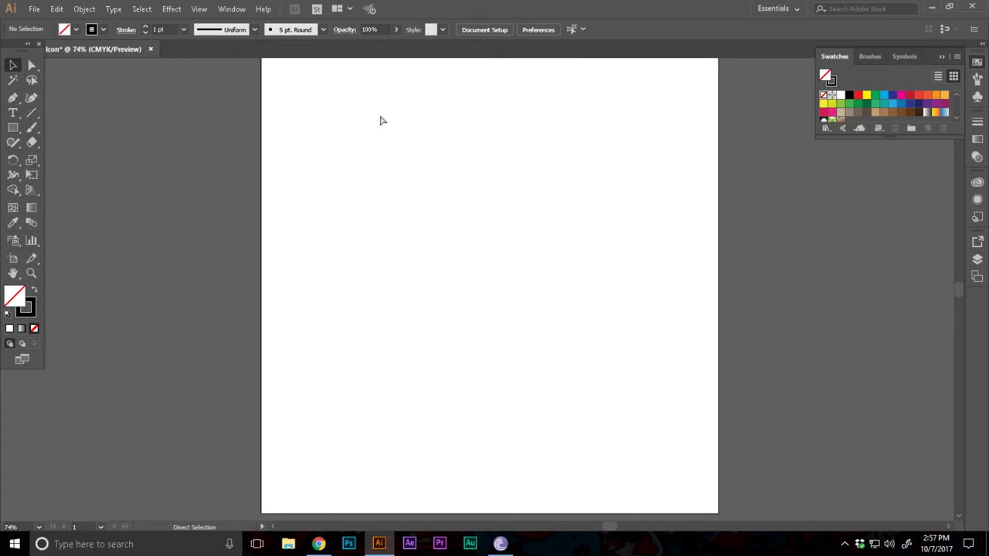
Paste the copied star icon image and centre it horizontally and vertically on the artboard.
key(ctrl+v)
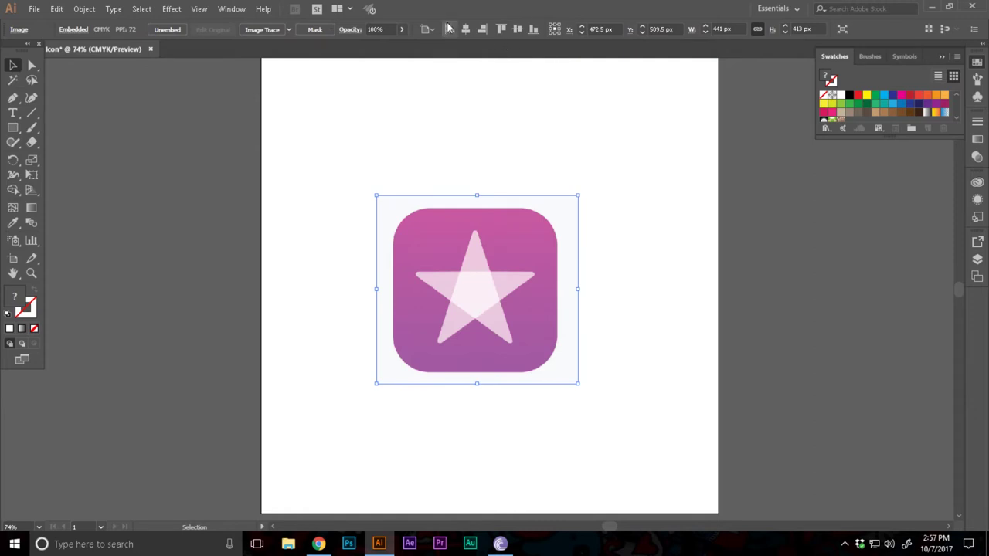
click(465, 30)
click(516, 30)
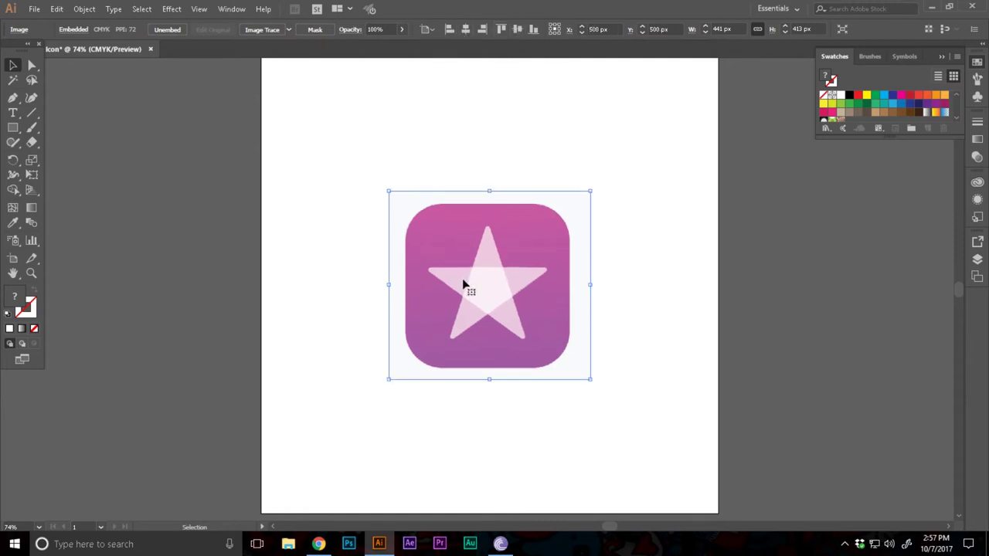
Lock the pasted reference image.
click(83, 8)
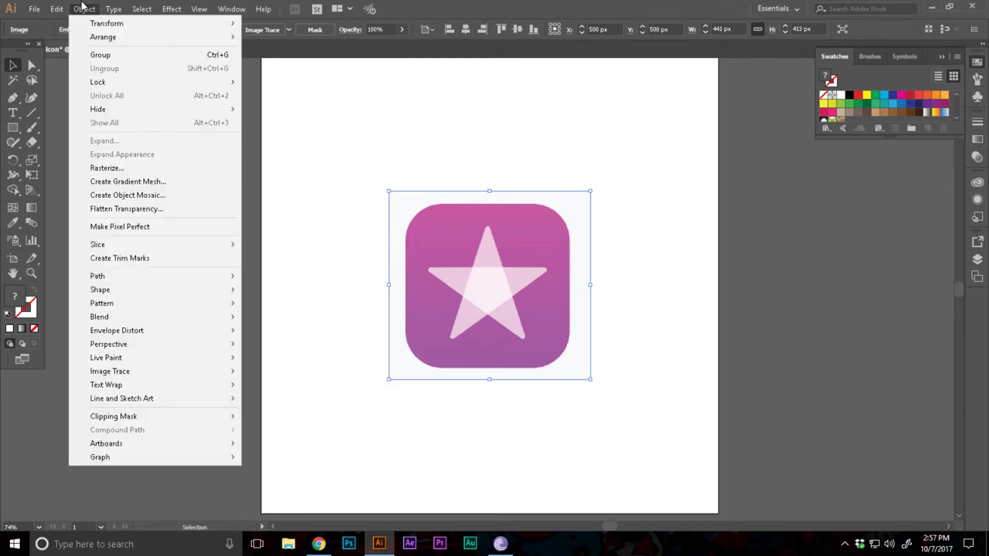
mouse_move(82, 84)
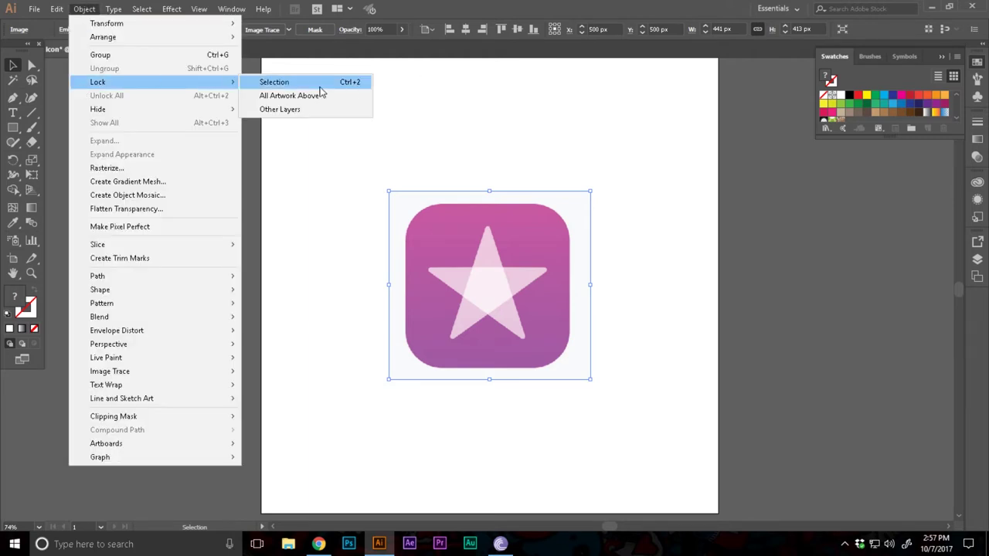
click(344, 84)
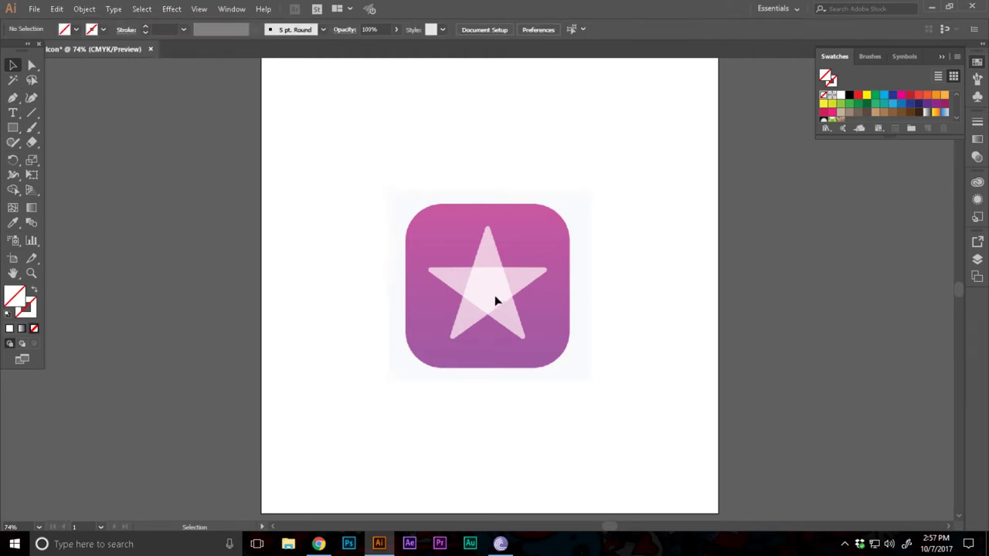
Make Layer 1 a template layer with images dimmed to 50% and its layer color set to Black.
scroll(482, 232, down, 1)
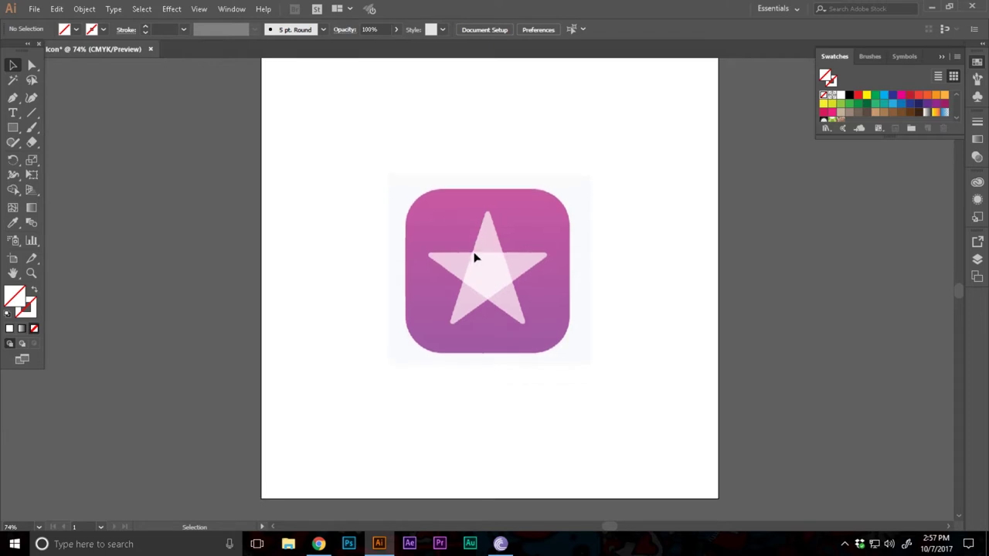
click(978, 260)
double_click(922, 257)
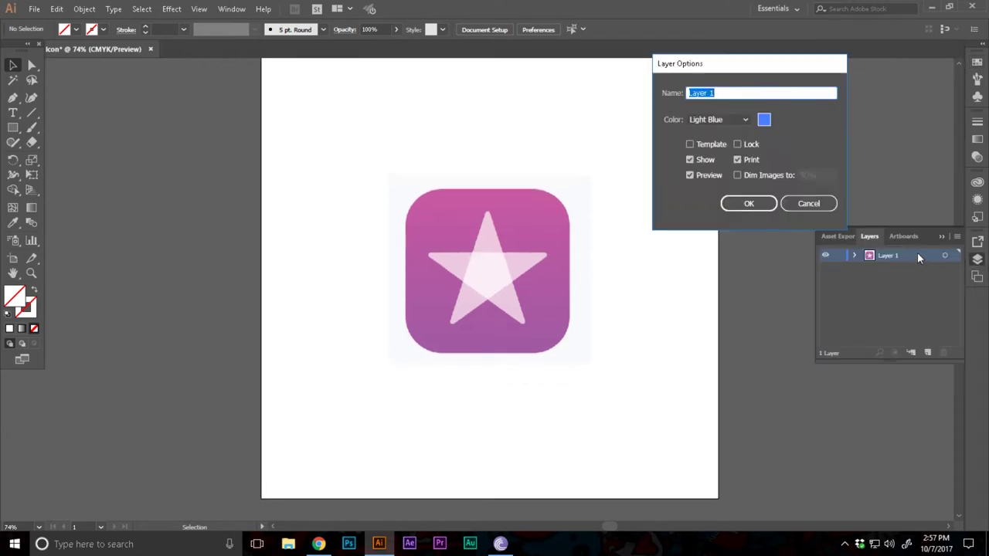
click(771, 177)
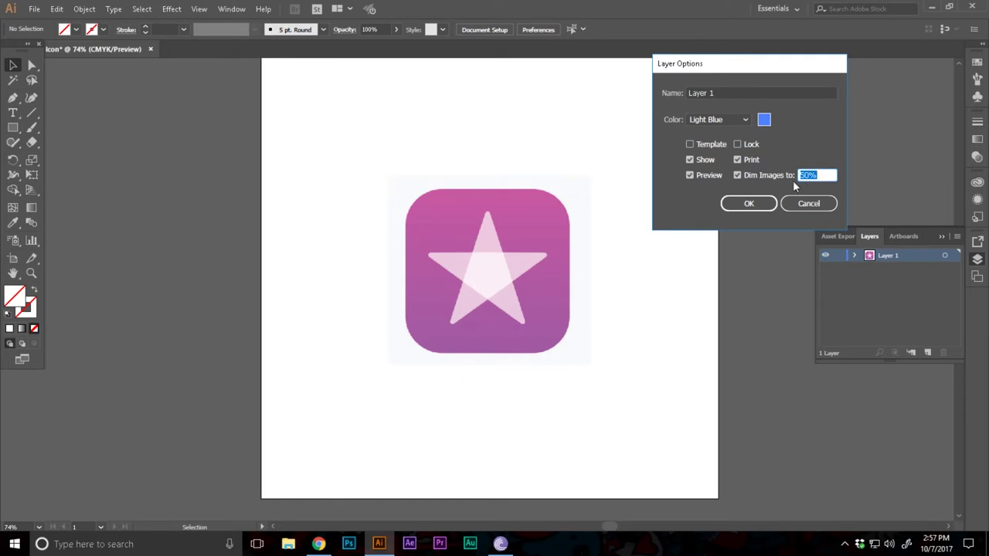
click(697, 149)
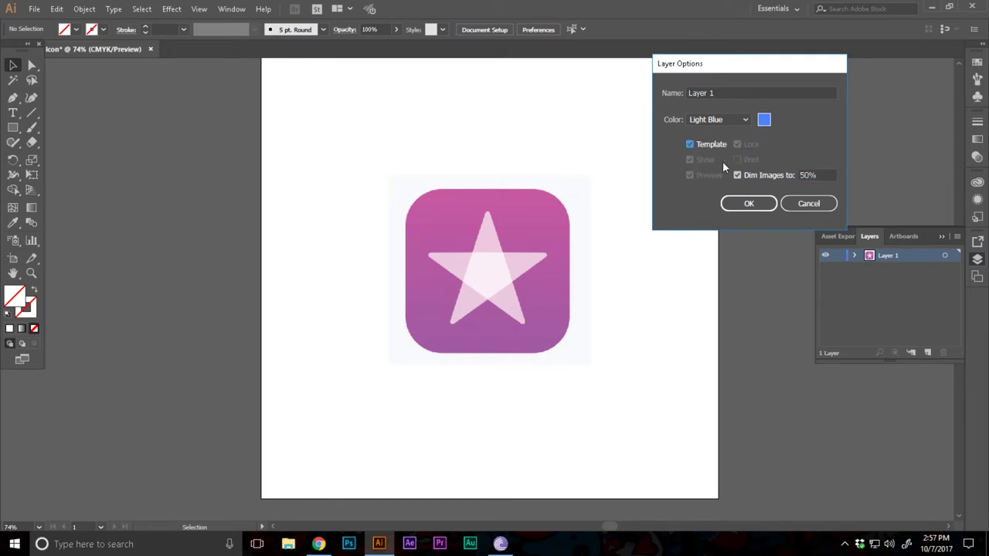
click(718, 119)
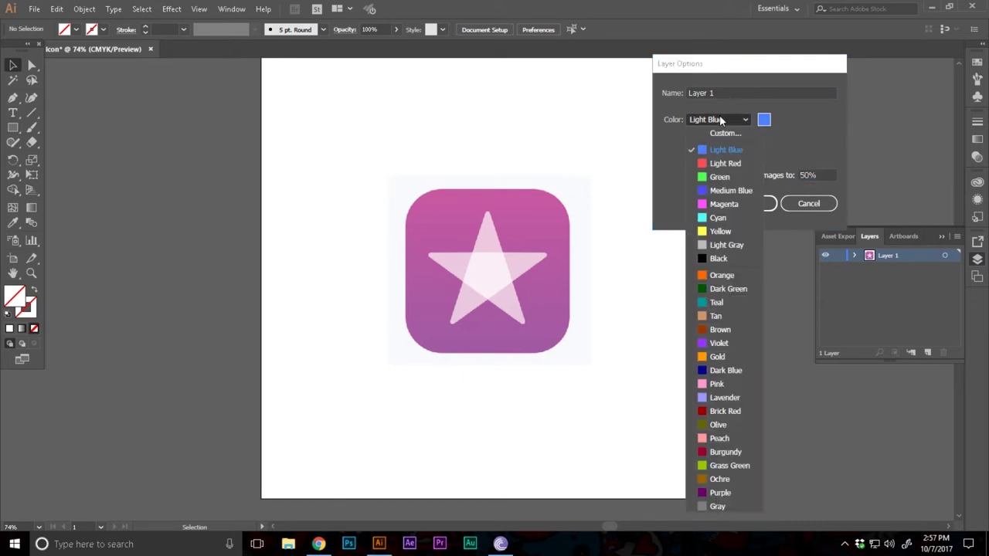
click(718, 253)
click(748, 203)
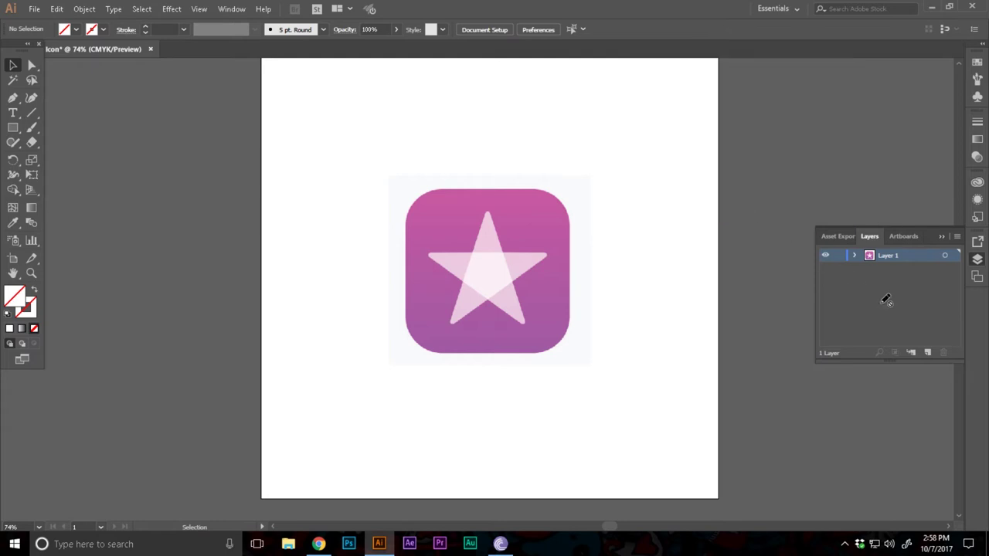
Add a new layer above the template and draw a rounded rectangle over the icon's purple background.
click(930, 352)
key(z)
click(494, 263)
click(425, 264)
scroll(136, 185, up, 1)
scroll(98, 175, down, 3)
click(7, 133)
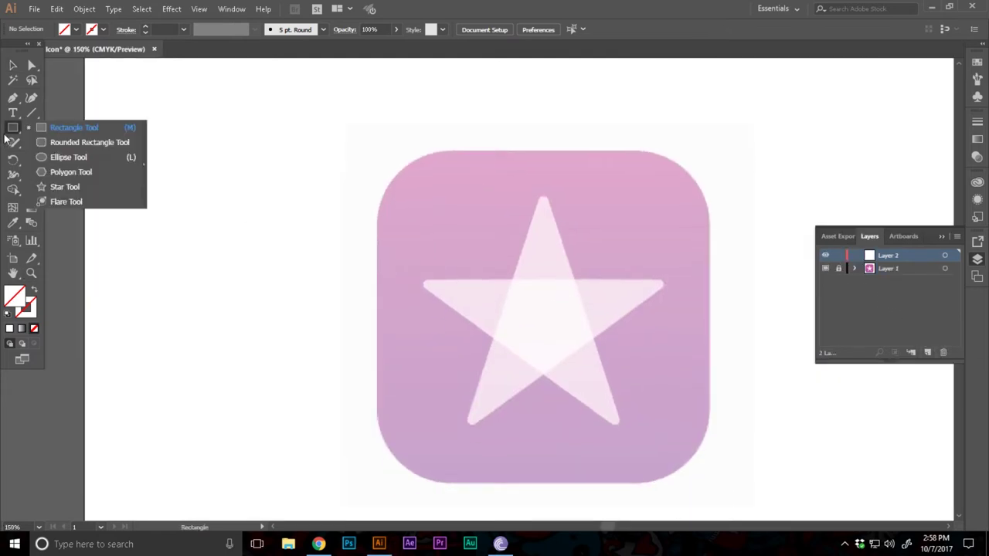
click(69, 146)
drag(353, 153, 709, 483)
Increase the rounded rectangle's corner radius to follow the corners of the reference icon.
key(v)
drag(388, 475, 450, 411)
click(241, 371)
drag(332, 490, 436, 458)
Give the rounded rectangle no fill and a black stroke.
click(11, 329)
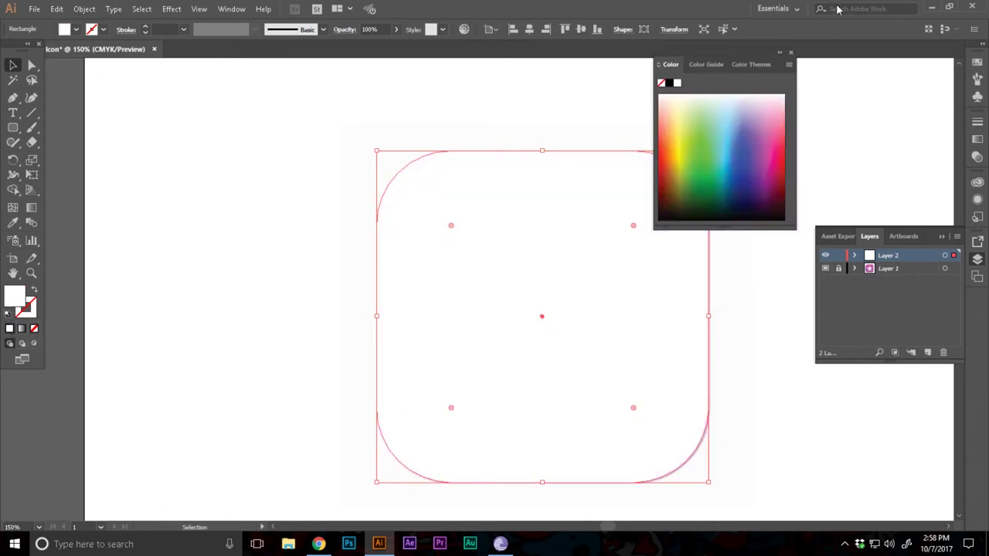
click(791, 52)
click(35, 292)
double_click(25, 308)
drag(746, 249, 636, 260)
click(943, 104)
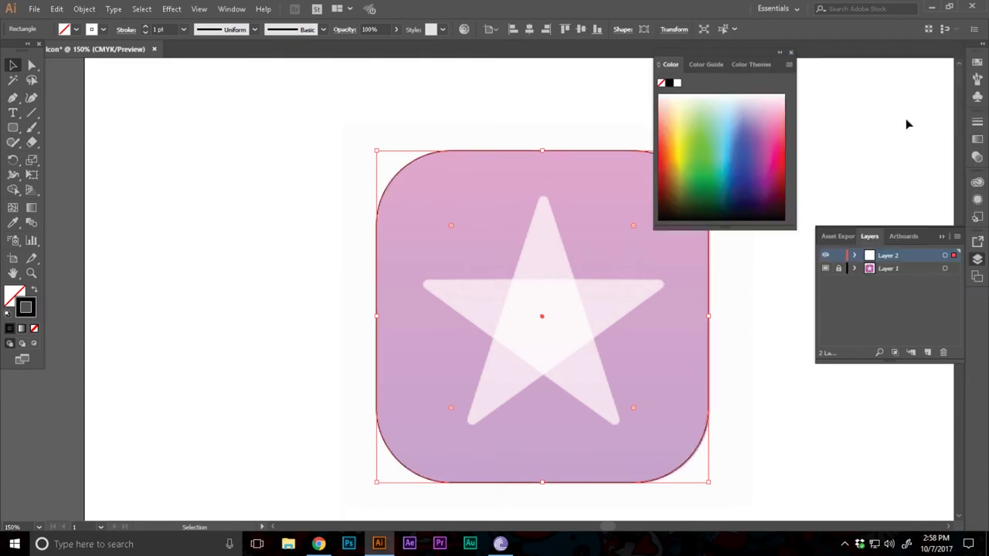
click(801, 87)
Draw a five-pointed star and place its left tip on the left tip of the reference star.
scroll(803, 139, down, 1)
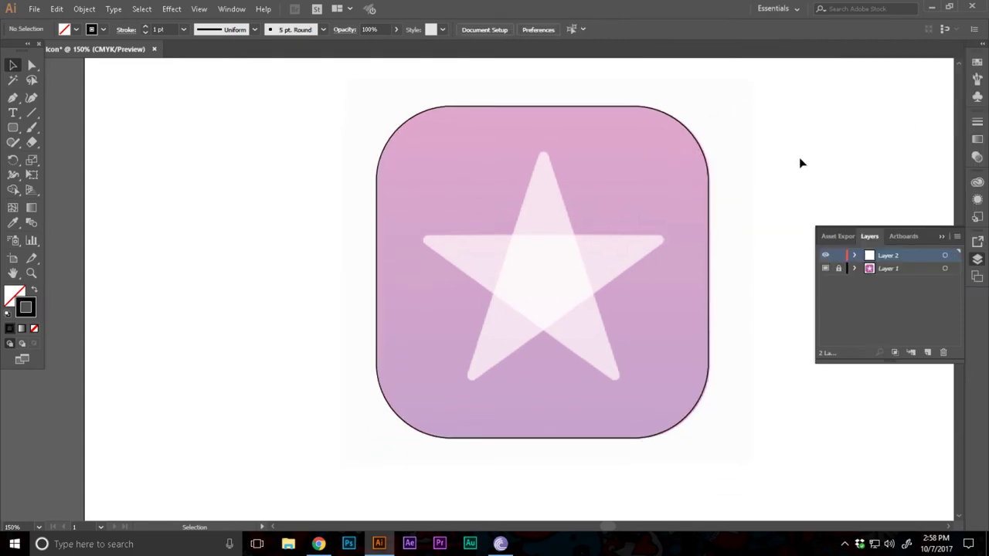
key(z)
click(523, 272)
click(530, 271)
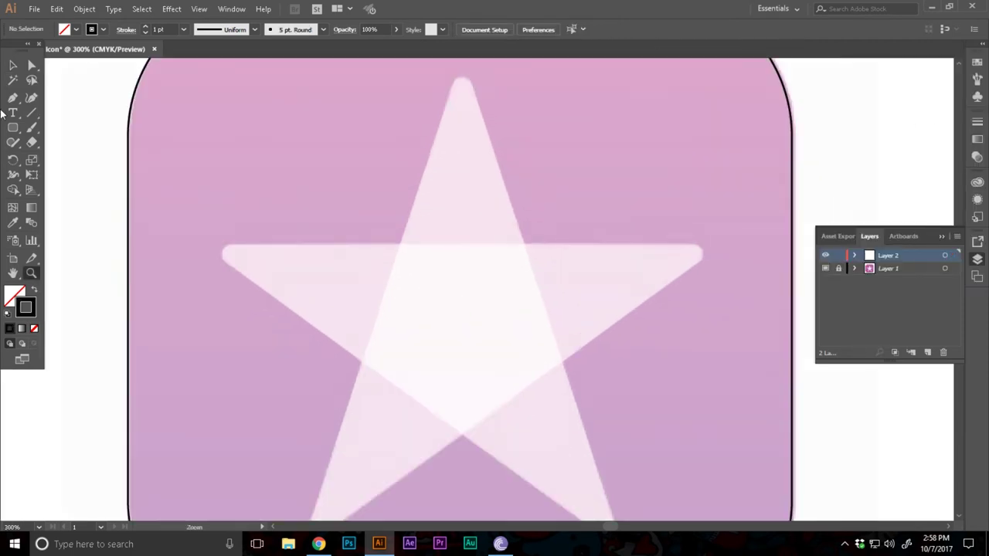
drag(12, 128, 64, 187)
scroll(336, 231, down, 2)
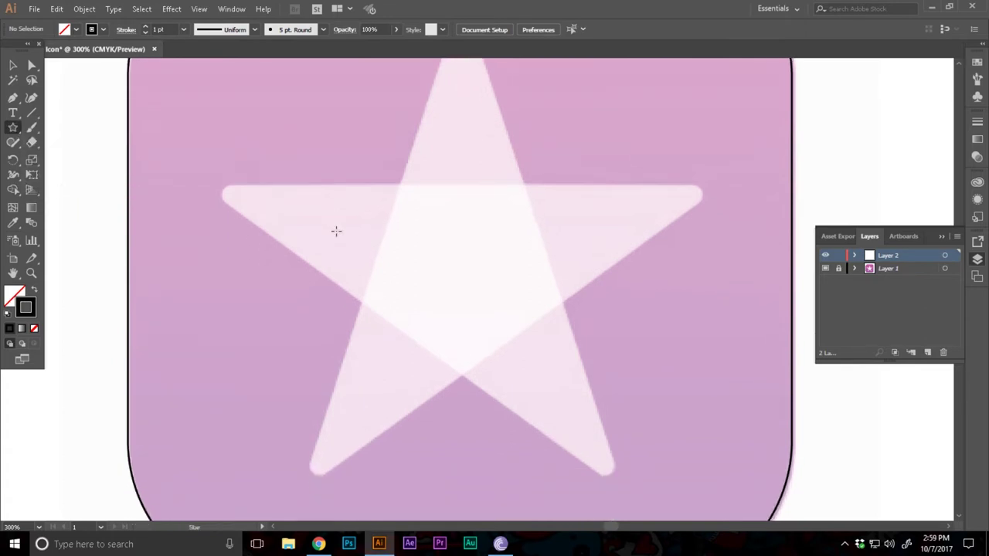
scroll(499, 240, up, 1)
scroll(334, 204, up, 4)
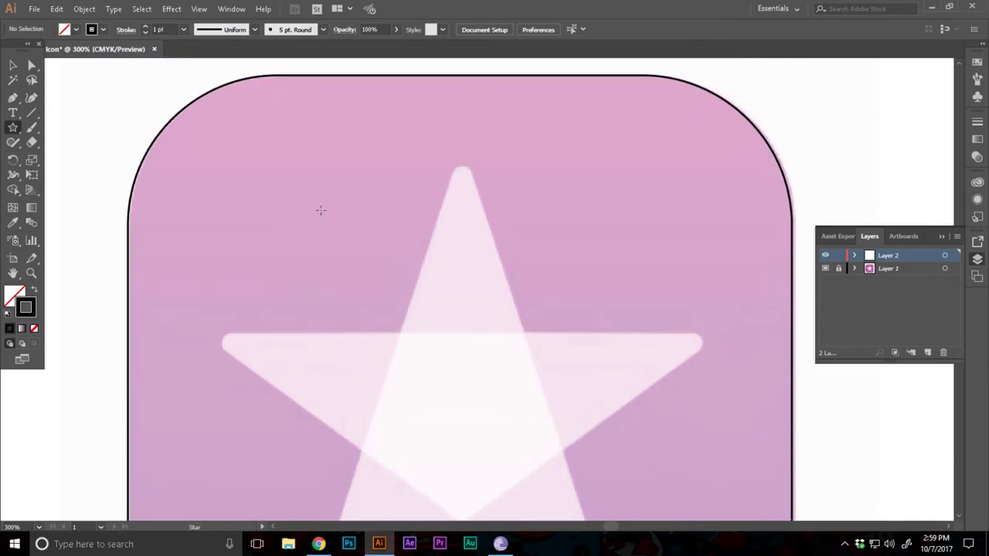
drag(302, 207, 591, 406)
scroll(591, 406, down, 3)
key(a)
drag(312, 187, 225, 255)
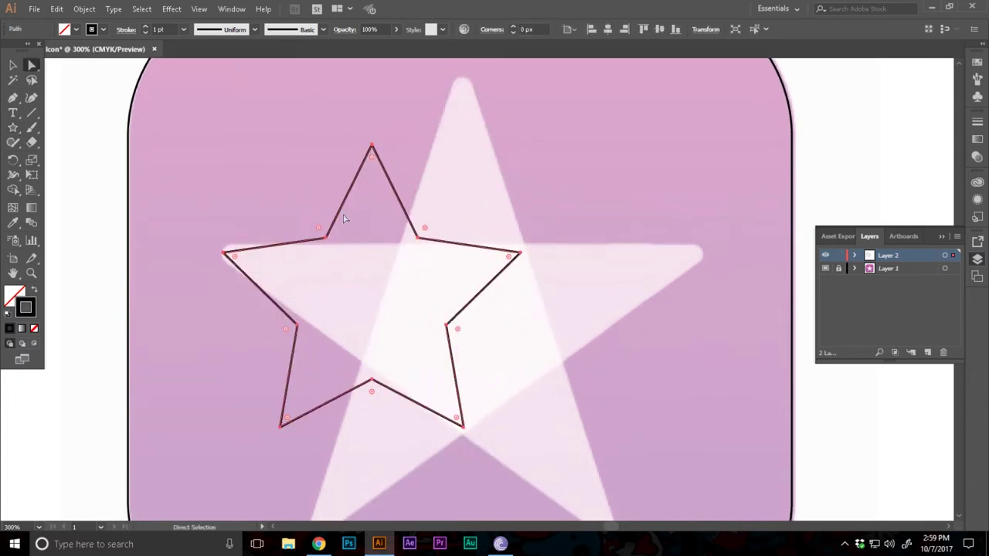
Reposition the star's top and right tips and its upper and right inner anchor points to match the reference star.
drag(326, 237, 399, 246)
drag(371, 146, 462, 81)
drag(422, 237, 527, 245)
key(ctrl+z)
drag(420, 237, 527, 244)
drag(522, 251, 702, 251)
drag(446, 326, 565, 357)
Move the star's two lower tips and its bottom and left inner anchor points onto the reference star's outline.
scroll(568, 366, down, 2)
scroll(569, 366, down, 2)
drag(464, 276, 610, 384)
drag(372, 231, 462, 289)
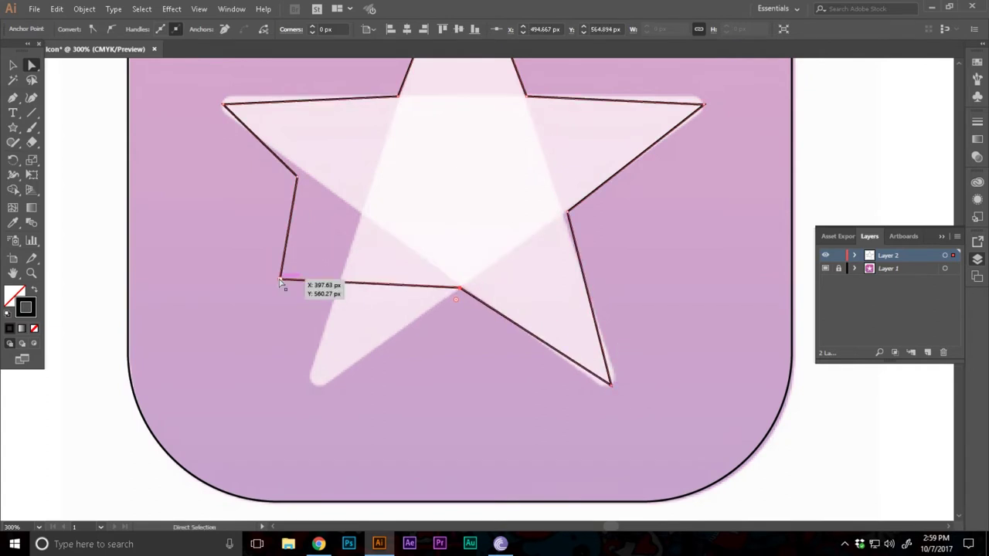
drag(283, 278, 315, 382)
drag(298, 177, 362, 213)
Slightly round the star's pointed tips to follow the reference star.
scroll(391, 229, up, 3)
key(v)
click(420, 282)
scroll(419, 283, down, 1)
click(312, 474)
key(a)
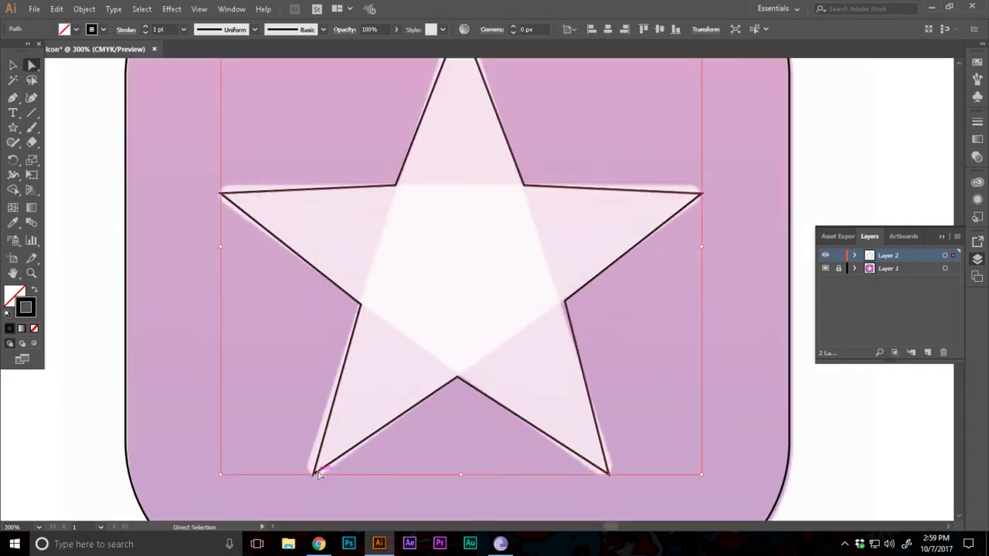
drag(332, 456, 325, 471)
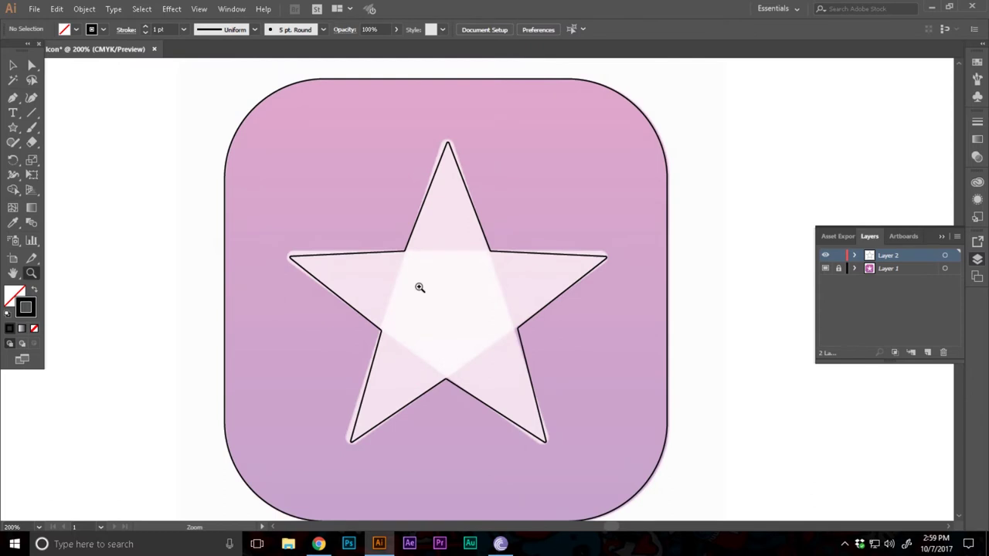
Draw straight lines between the star's inner corners along the left and the two lower sides of the central pentagon.
key(backslash)
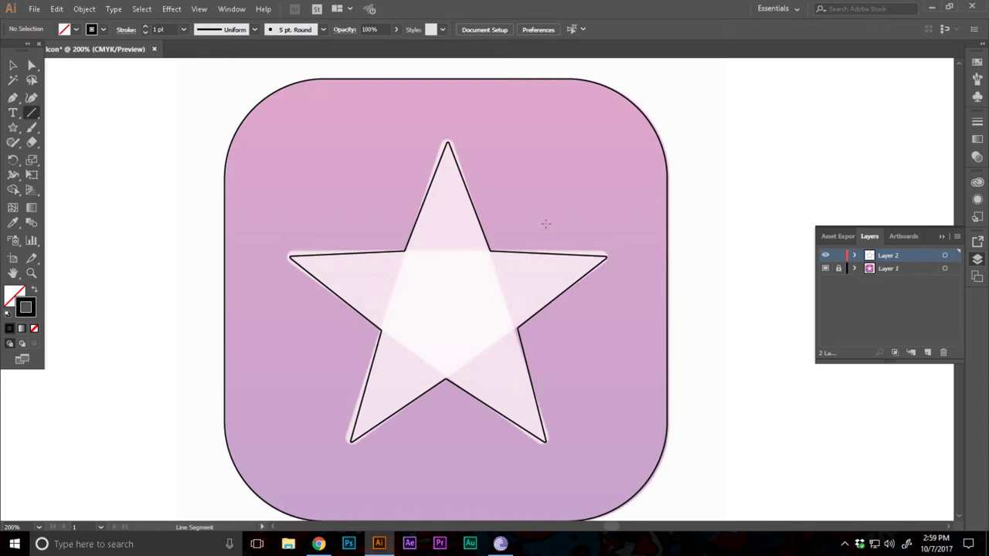
drag(408, 254, 382, 329)
key(v)
key(backslash)
drag(445, 379, 518, 326)
key(v)
click(75, 126)
Close the central pentagon with straight lines between the star's inner corners along its right and top sides.
click(31, 112)
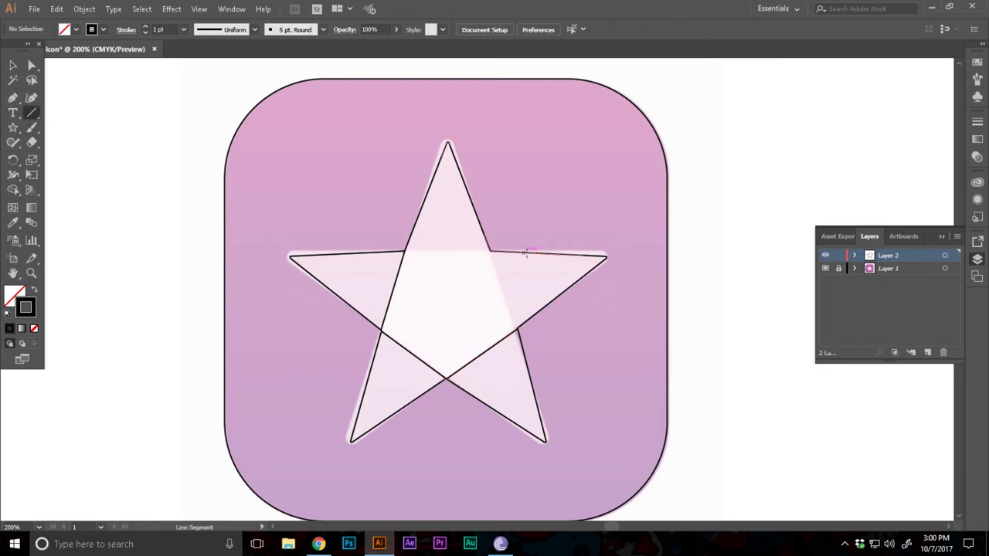
drag(517, 327, 490, 251)
key(v)
click(466, 298)
click(31, 112)
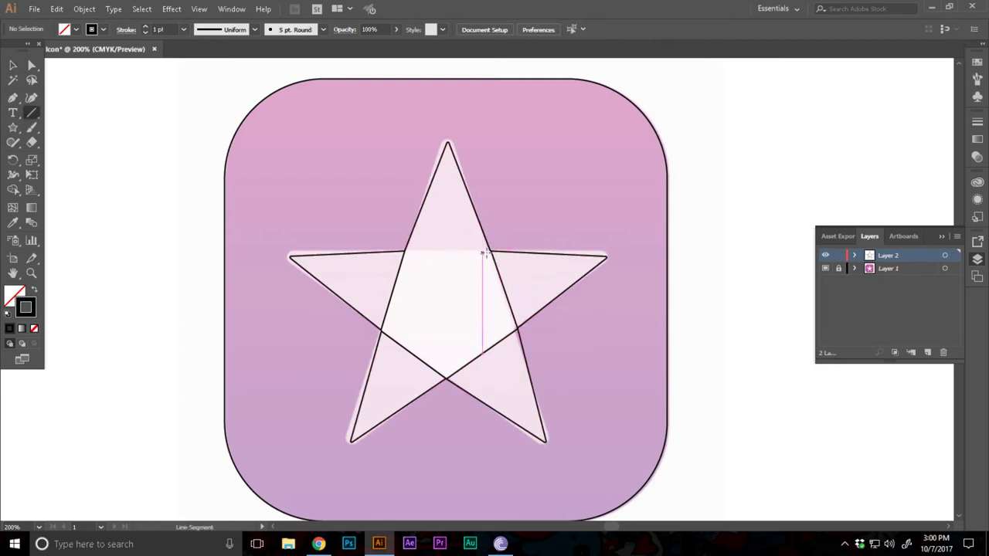
drag(489, 251, 566, 393)
key(v)
click(566, 394)
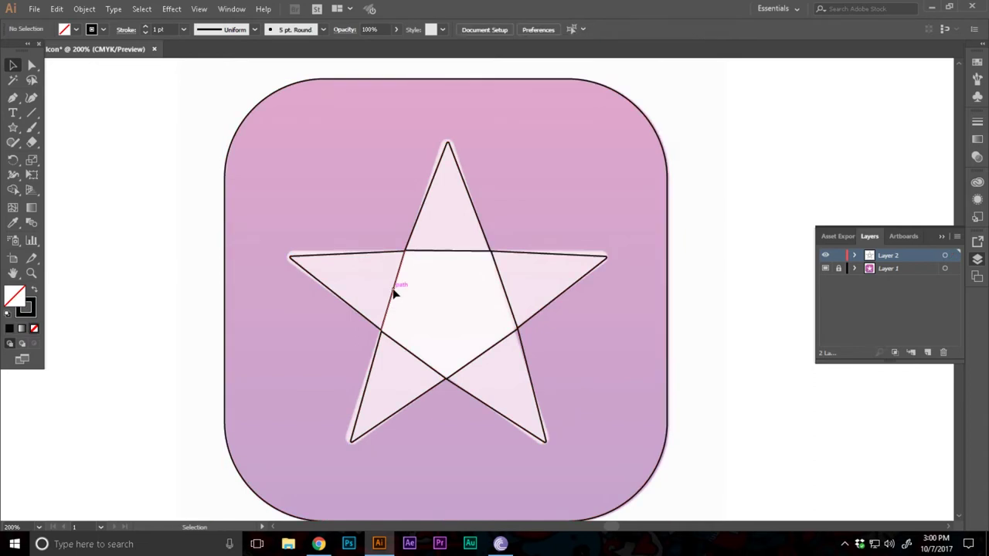
Try to combine the five lines of the central pentagon with the Shape Builder.
click(430, 252)
shift+click(414, 354)
shift+click(478, 357)
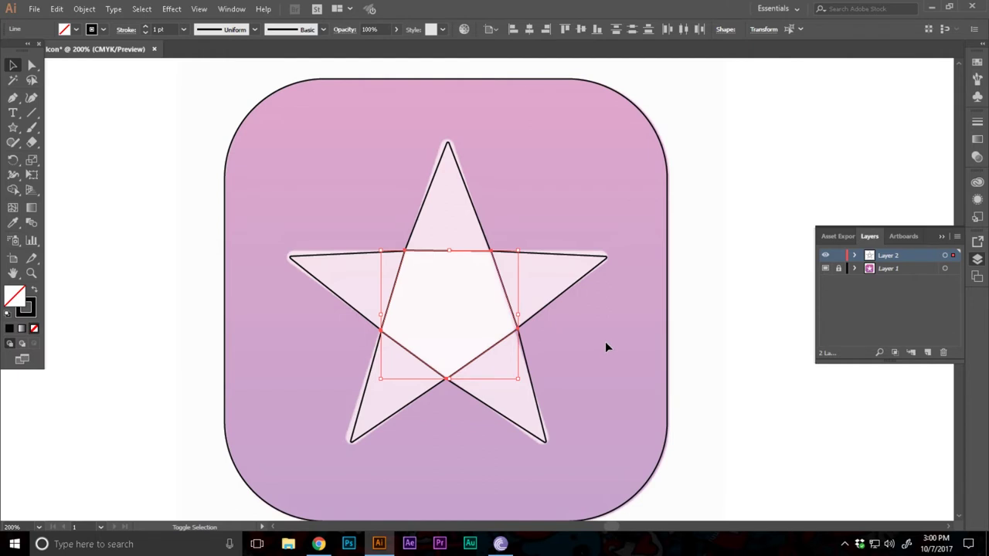
key(a)
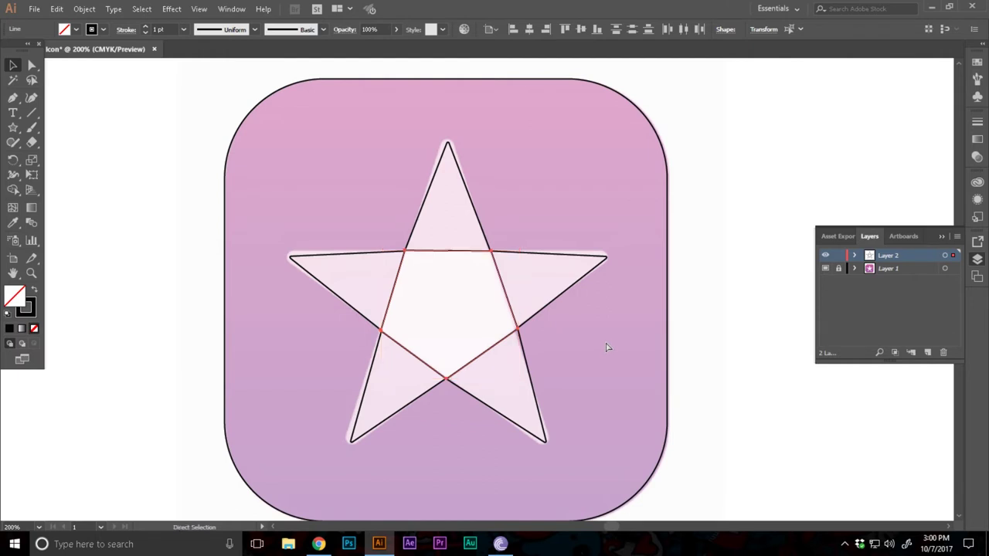
key(v)
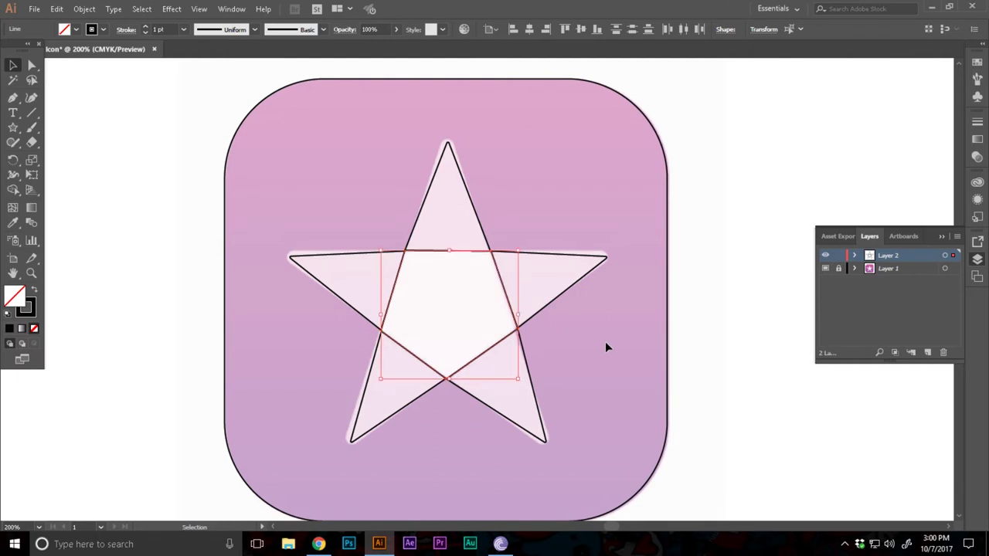
key(shift+m)
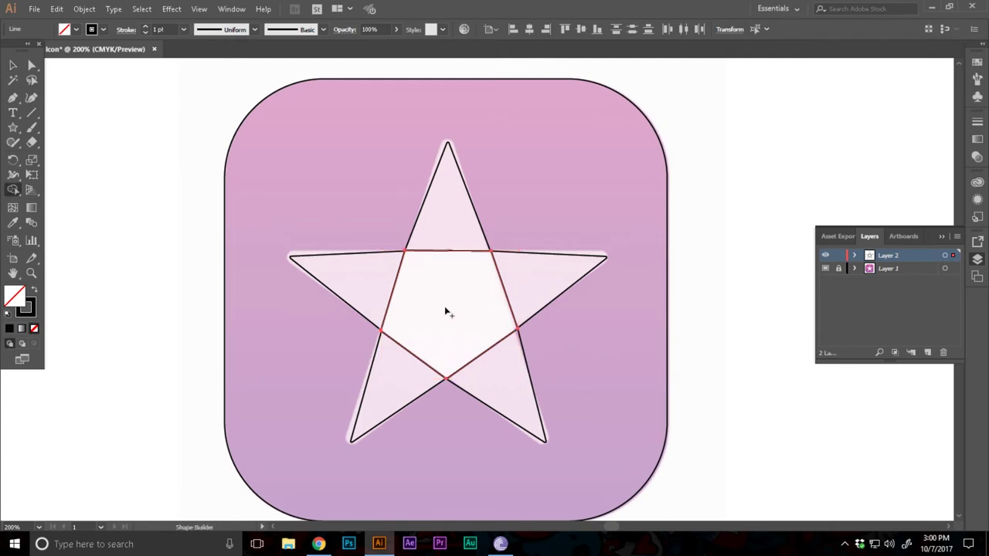
Move the loose end of the pentagon's lower-left line onto the left line's endpoint to close the gap at the left corner.
key(v)
key(z)
click(442, 303)
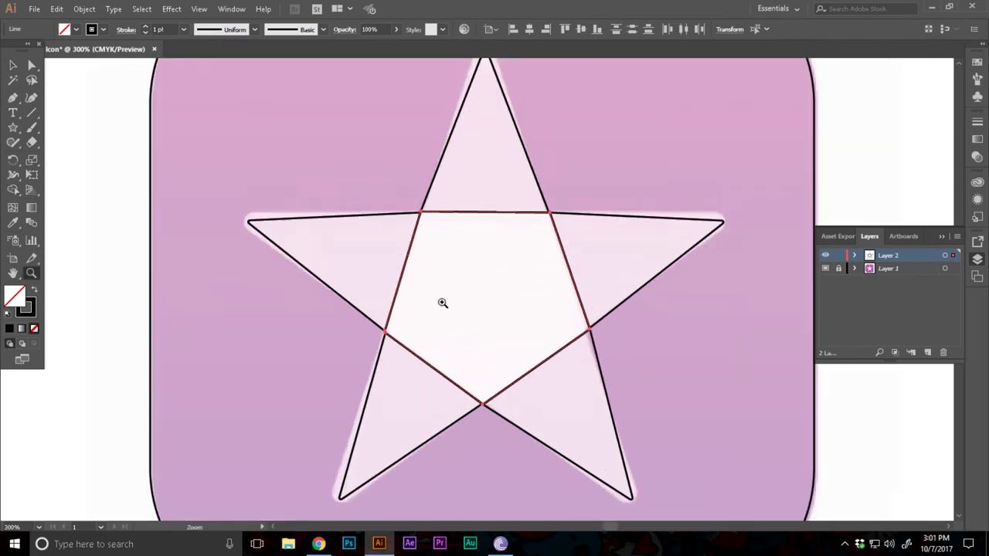
click(443, 303)
click(497, 278)
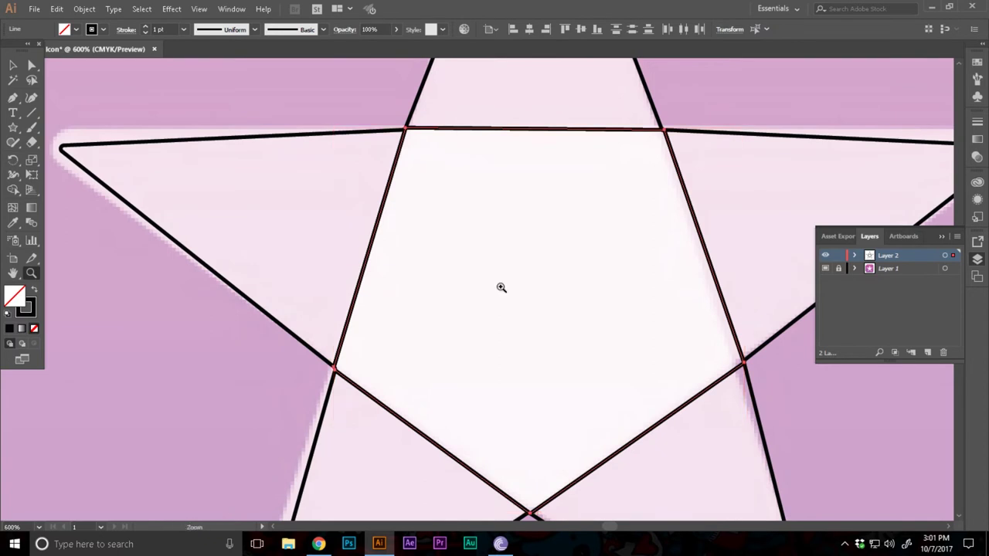
drag(319, 370, 375, 396)
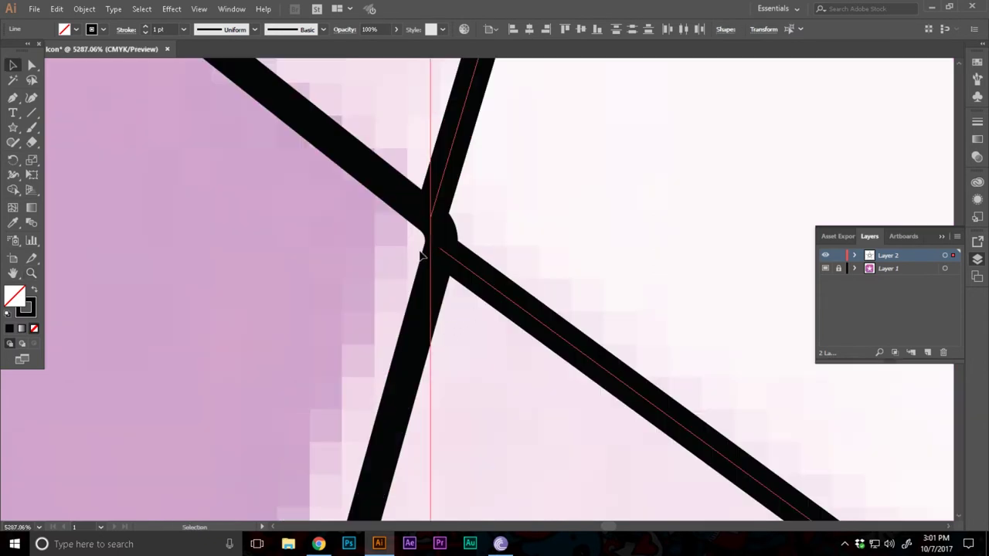
key(a)
drag(440, 249, 430, 217)
key(z)
alt+click(618, 201)
alt+click(588, 208)
Select the five central lines and merge the area they enclose into one pentagon shape with the Shape Builder.
key(v)
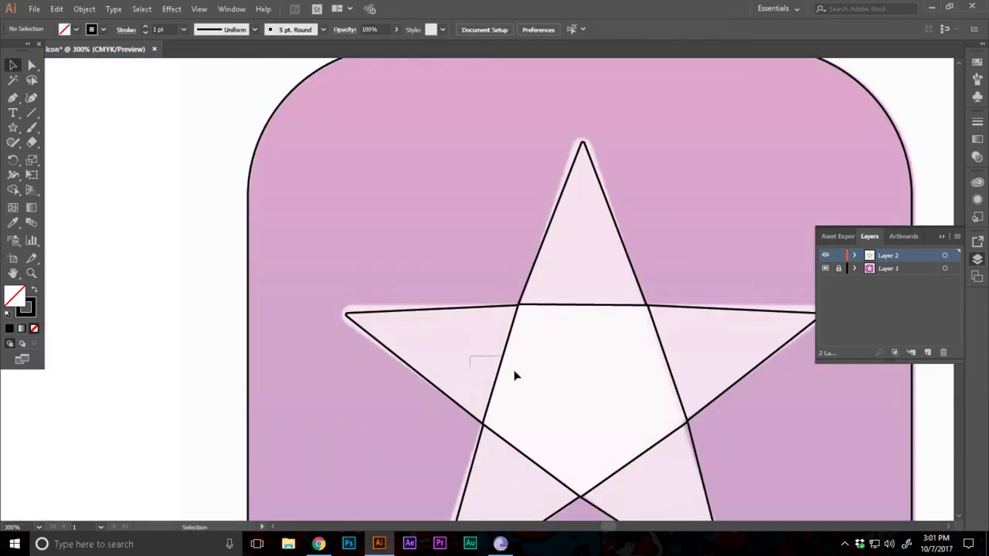
click(501, 364)
shift+click(584, 305)
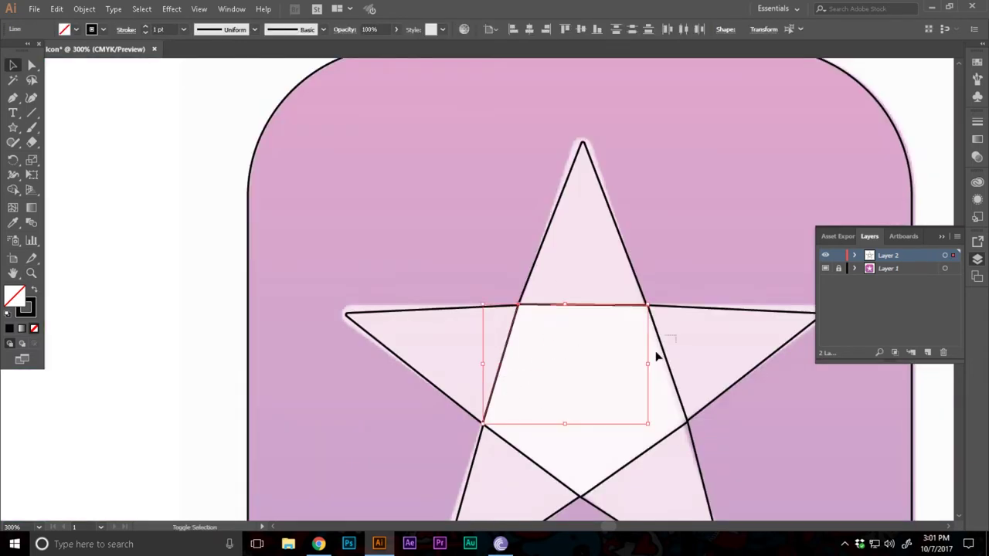
drag(676, 335, 653, 360)
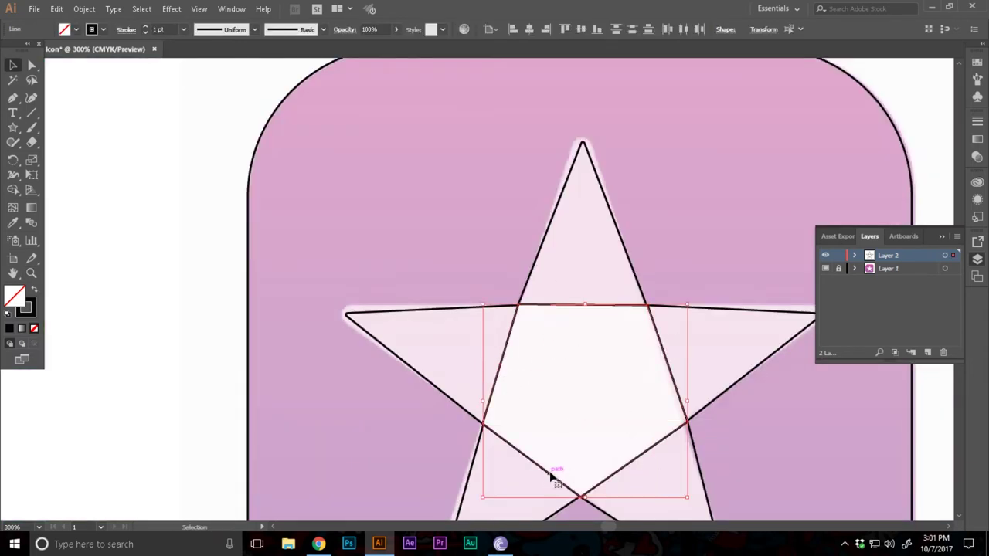
drag(552, 471, 345, 356)
key(ctrl+z)
key(a)
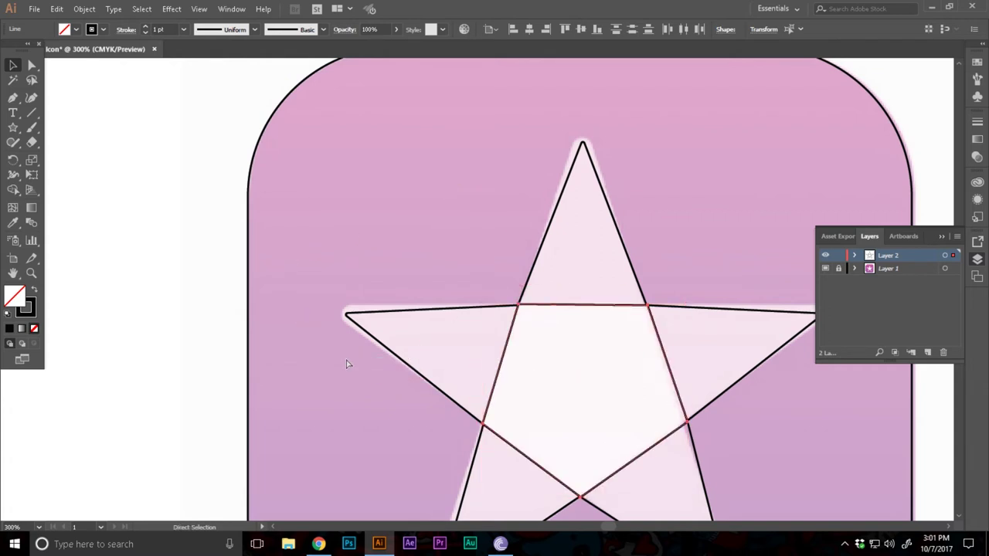
key(v)
key(shift+m)
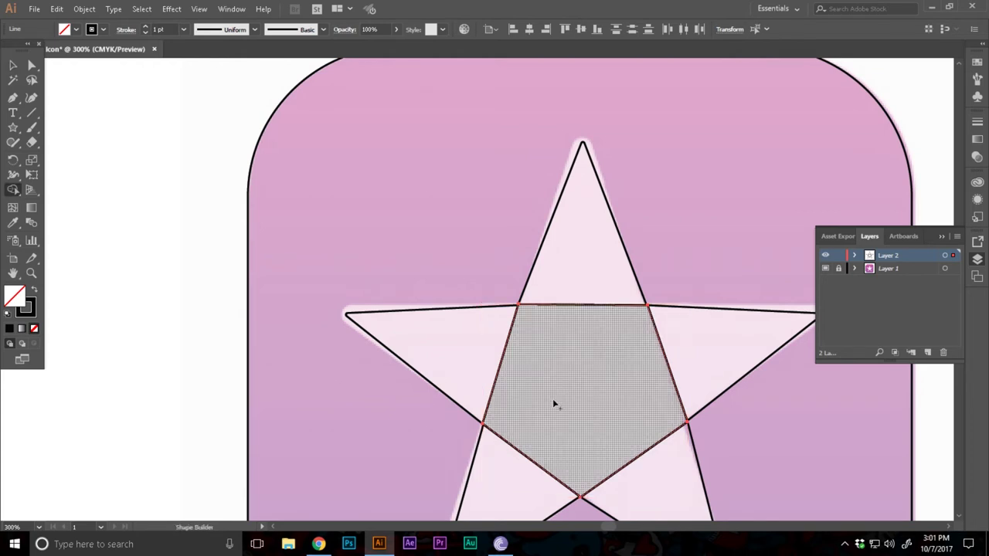
click(545, 410)
key(v)
click(461, 374)
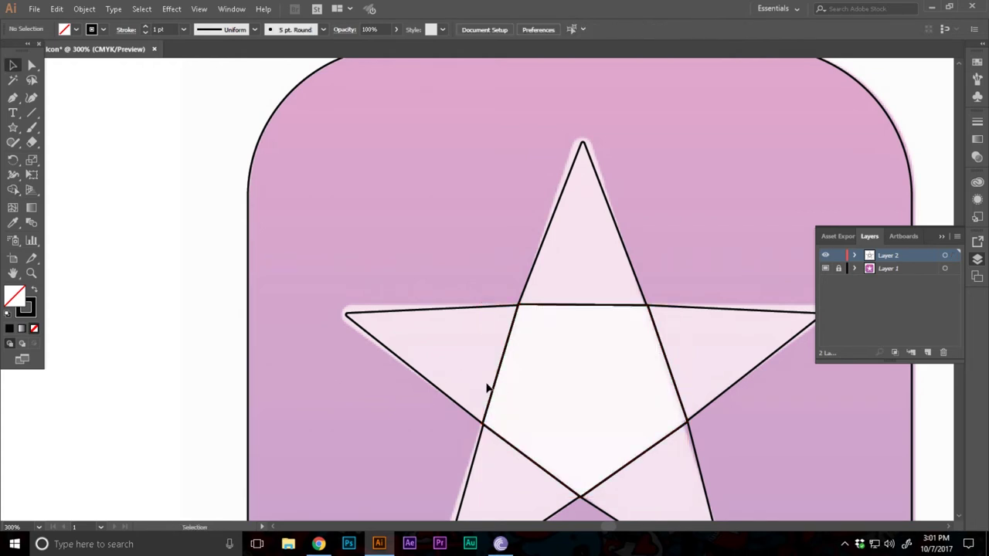
Move the merged pentagon away from the star as a test and undo the move.
drag(494, 388, 372, 251)
key(ctrl+z)
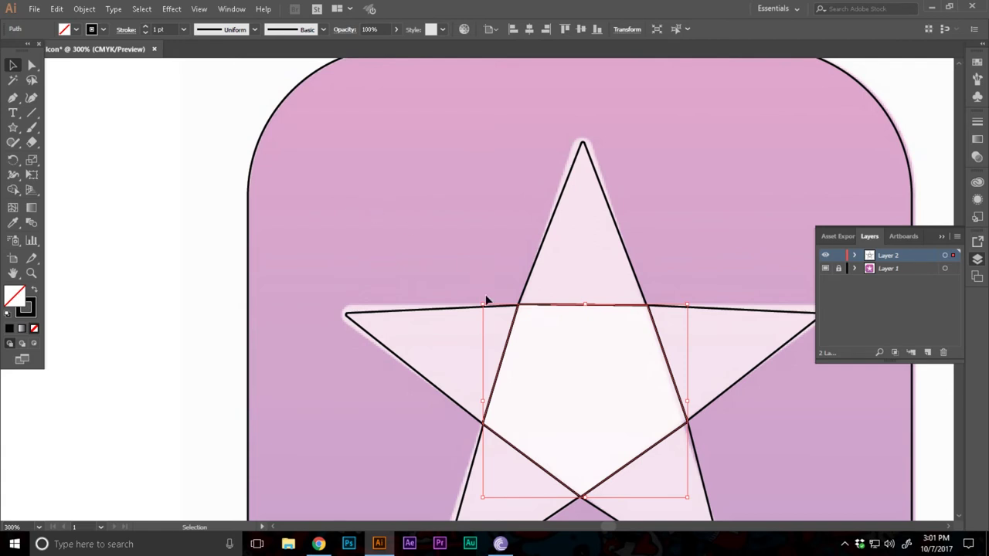
scroll(495, 363, down, 1)
key(a)
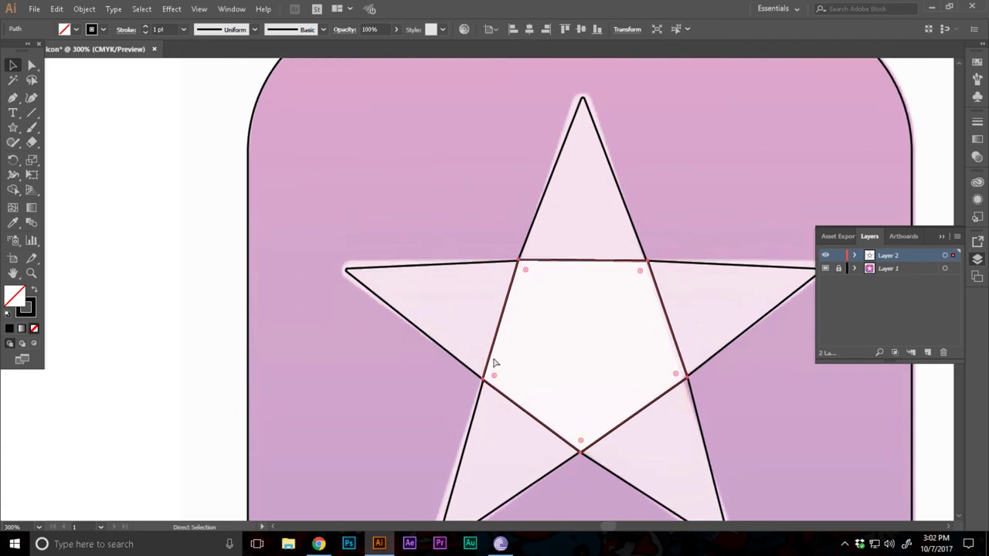
key(v)
Select the star and pentagon without the rounded square and merge the star's arm regions with the Shape Builder.
click(489, 357)
shift+click(488, 357)
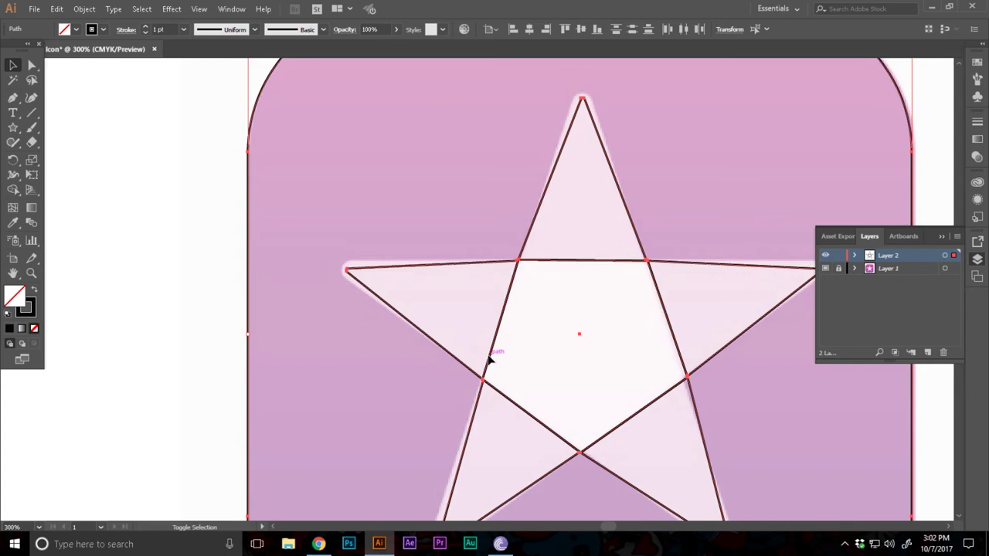
shift+click(249, 388)
scroll(408, 384, up, 2)
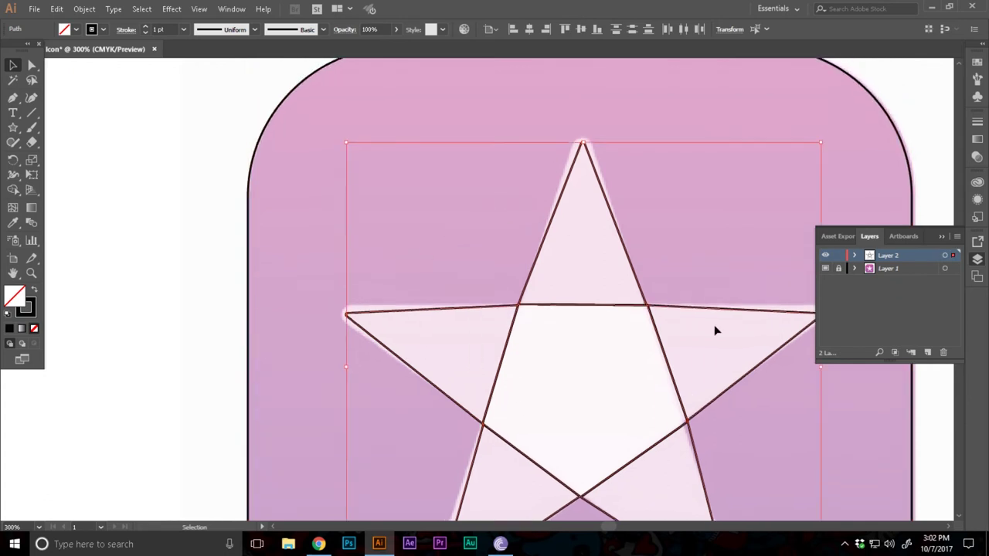
scroll(613, 427, down, 3)
key(shift+m)
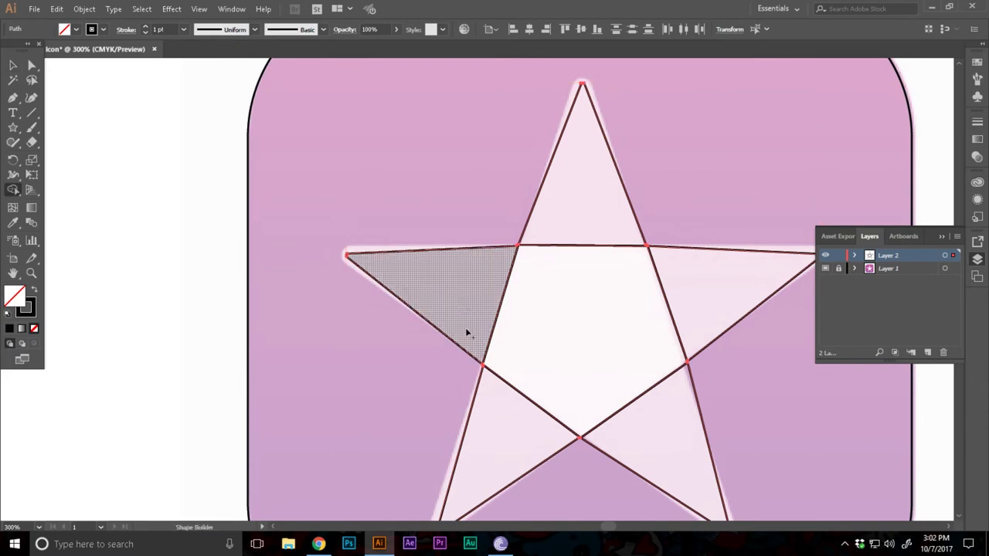
mouse_move(462, 309)
mouse_down()
mouse_move(560, 312)
mouse_move(570, 224)
mouse_move(582, 257)
mouse_move(684, 312)
mouse_move(712, 297)
mouse_move(664, 453)
mouse_move(554, 414)
mouse_move(512, 453)
mouse_up()
key(v)
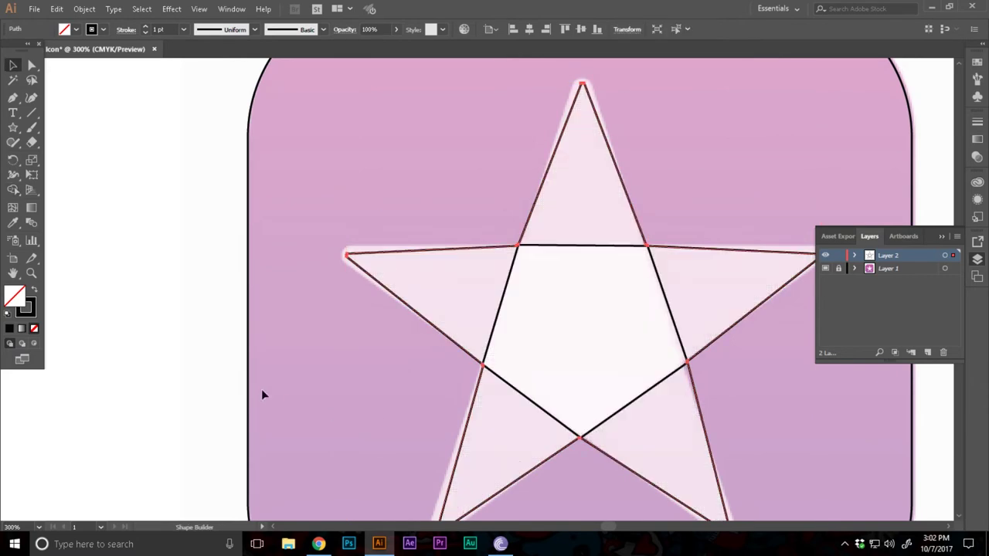
click(231, 379)
Move the star shape away as a test and undo the move.
drag(384, 288, 200, 186)
key(a)
key(ctrl+z)
click(760, 408)
Try swapping the star's fill and stroke to make it solid black, and undo the swap.
key(z)
alt+click(386, 268)
click(417, 287)
key(v)
drag(431, 385, 403, 429)
click(35, 291)
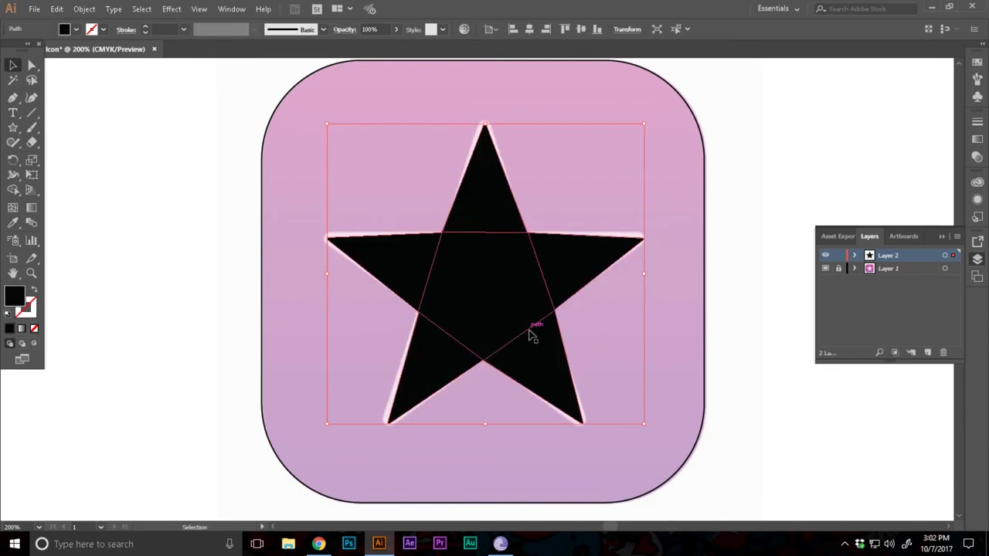
key(ctrl+z)
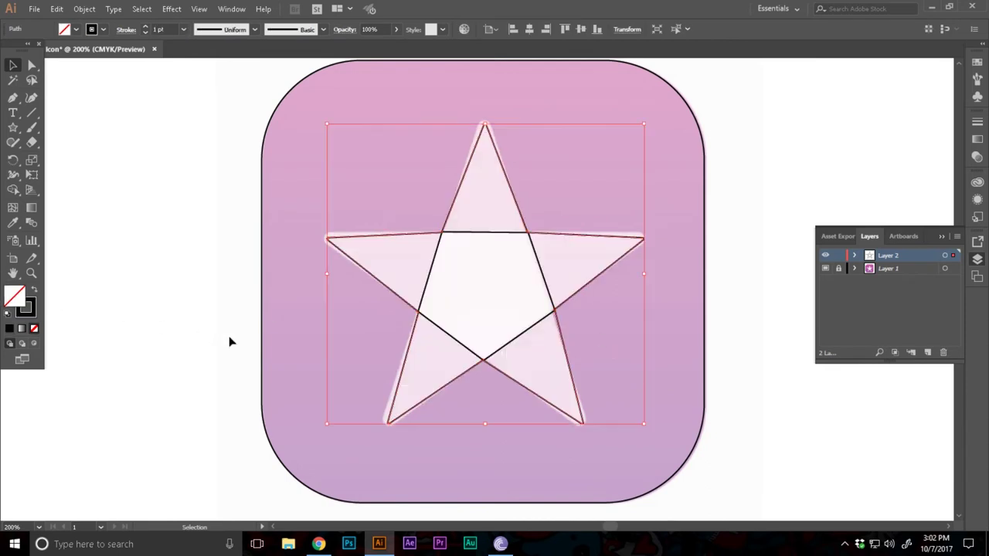
Give the central pentagon a solid muted red fill with no stroke.
click(34, 290)
key(shift+x)
key(v)
drag(438, 282, 438, 283)
double_click(36, 290)
click(735, 125)
click(954, 102)
Swap the star's fill and stroke so its arms are solid black without an outline.
drag(364, 383, 427, 416)
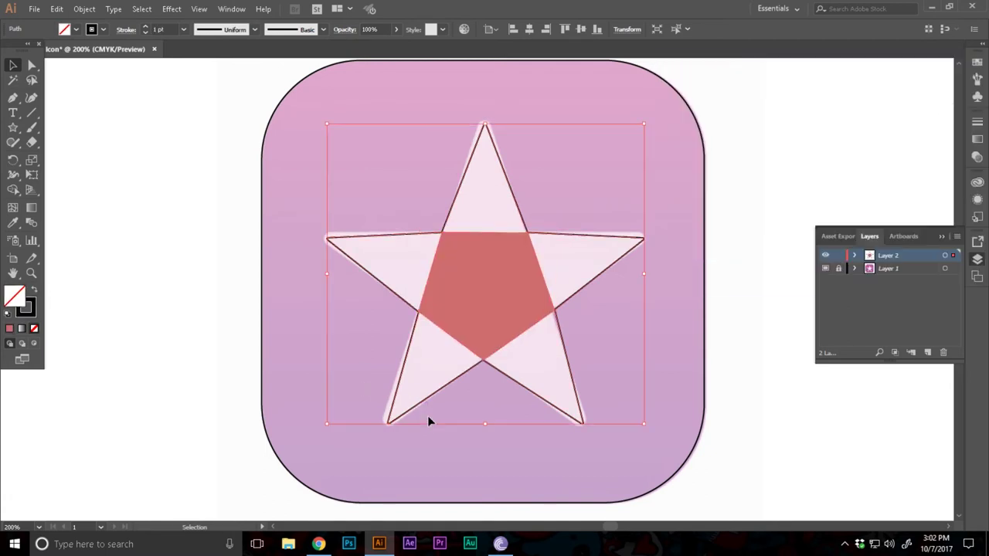
click(33, 290)
click(234, 336)
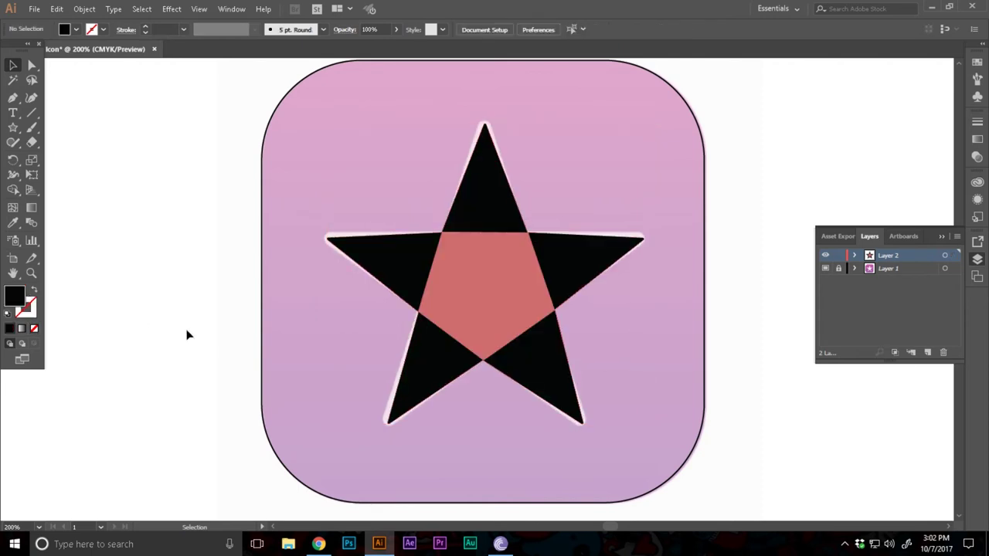
Give the rounded square a pale pink stroke and no fill.
drag(291, 355, 220, 464)
double_click(34, 291)
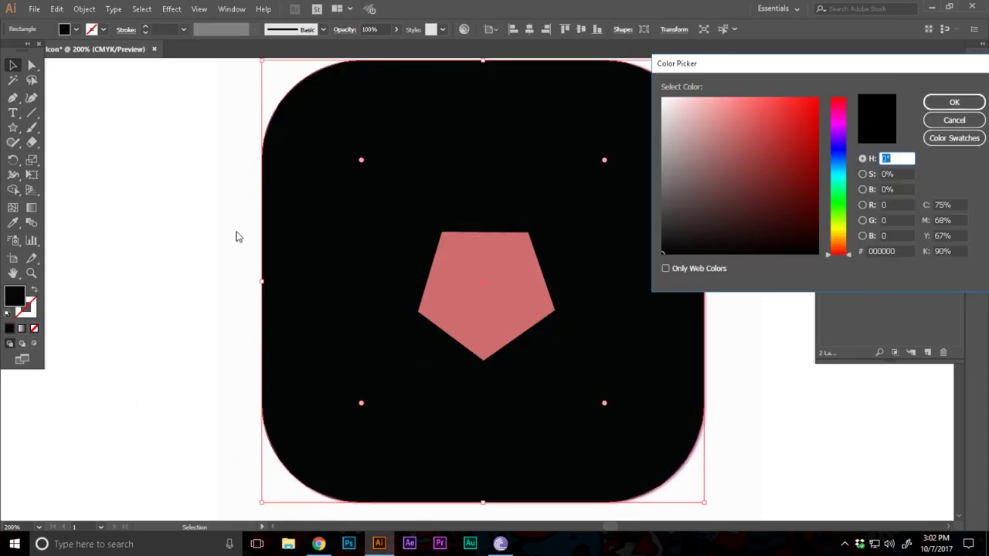
click(680, 116)
click(944, 101)
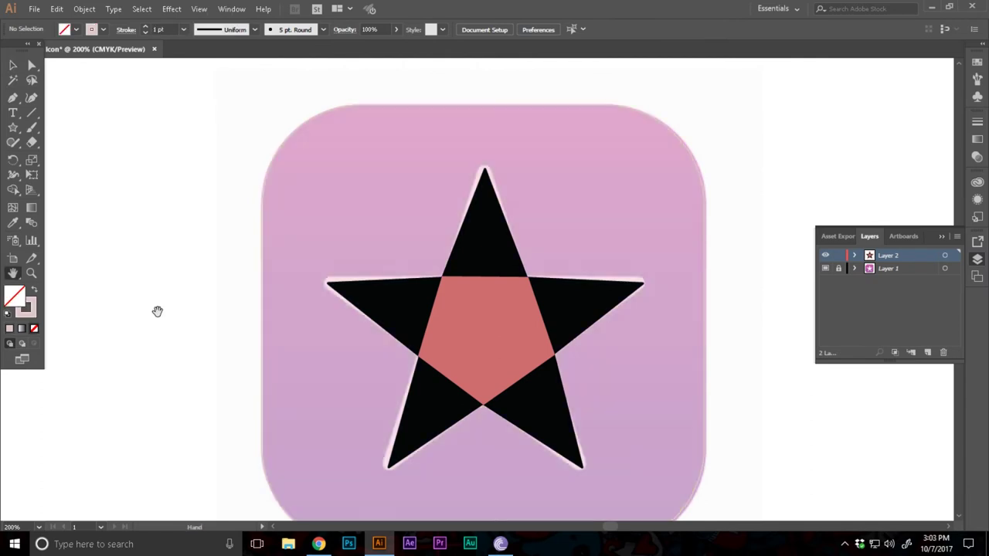
Draw a small square beside the icon and fill it with the purple sampled from the lower part of the reference background.
drag(157, 311, 265, 312)
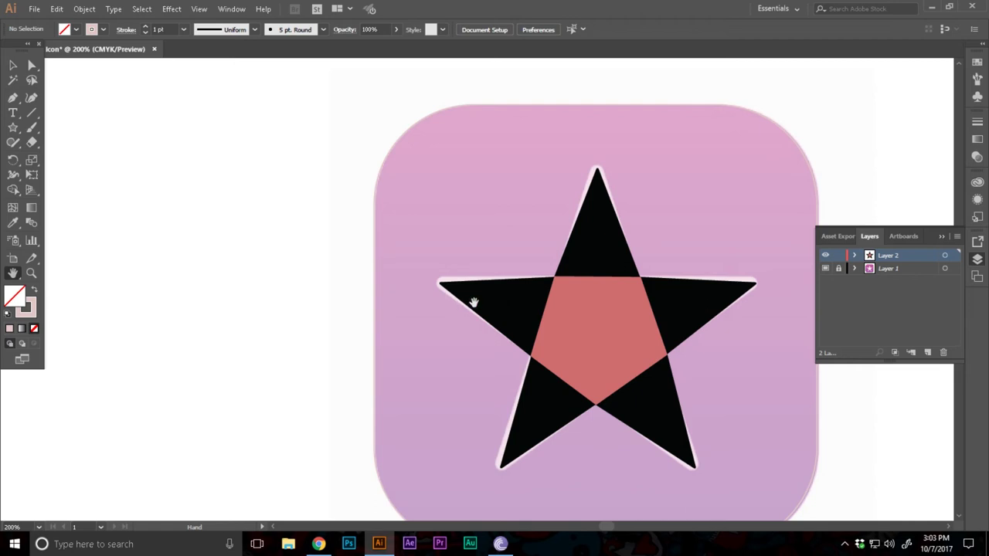
key(m)
drag(180, 308, 237, 363)
key(i)
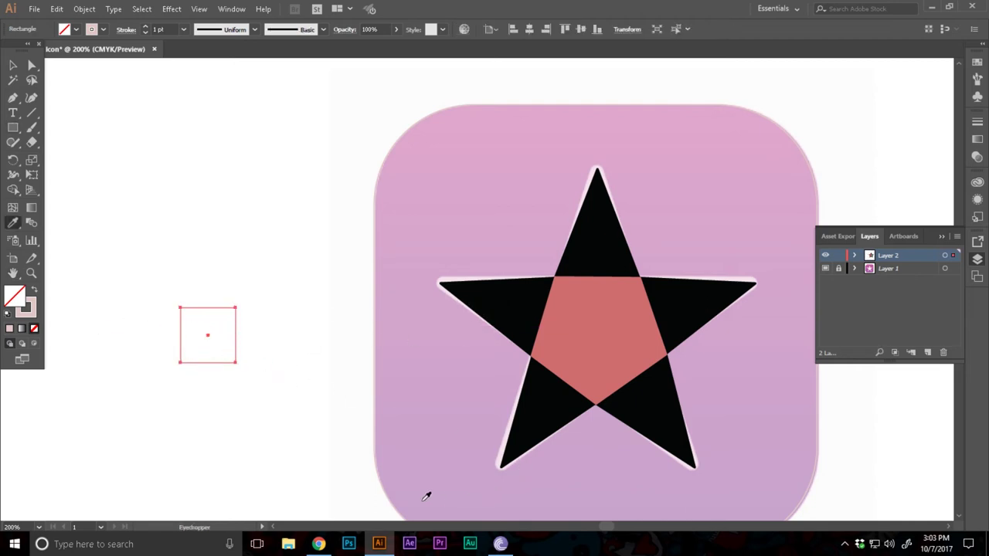
scroll(428, 495, down, 2)
click(512, 448)
scroll(512, 448, up, 2)
key(v)
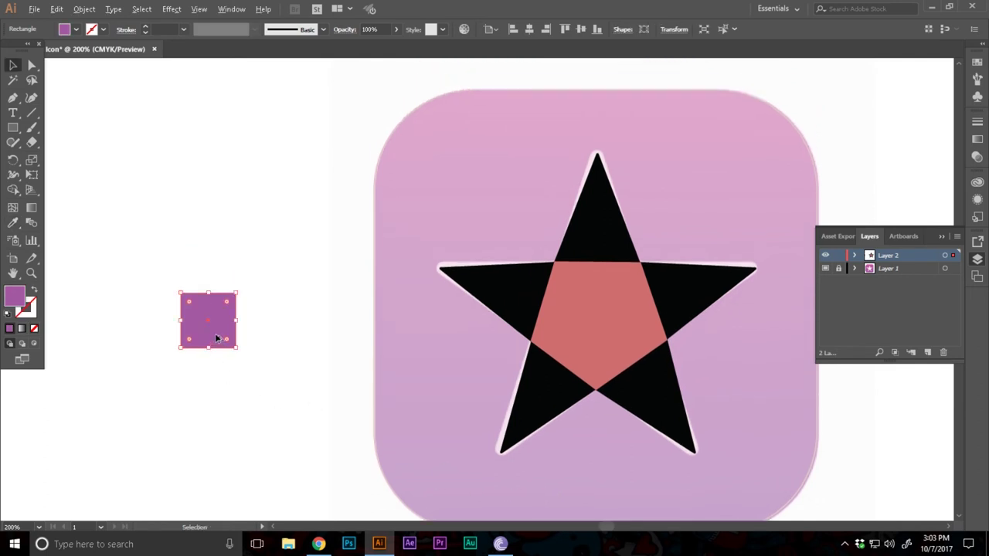
Duplicate the purple square directly below and fill the copy with the pink sampled from the upper part of the reference background.
alt+drag(218, 337, 215, 394)
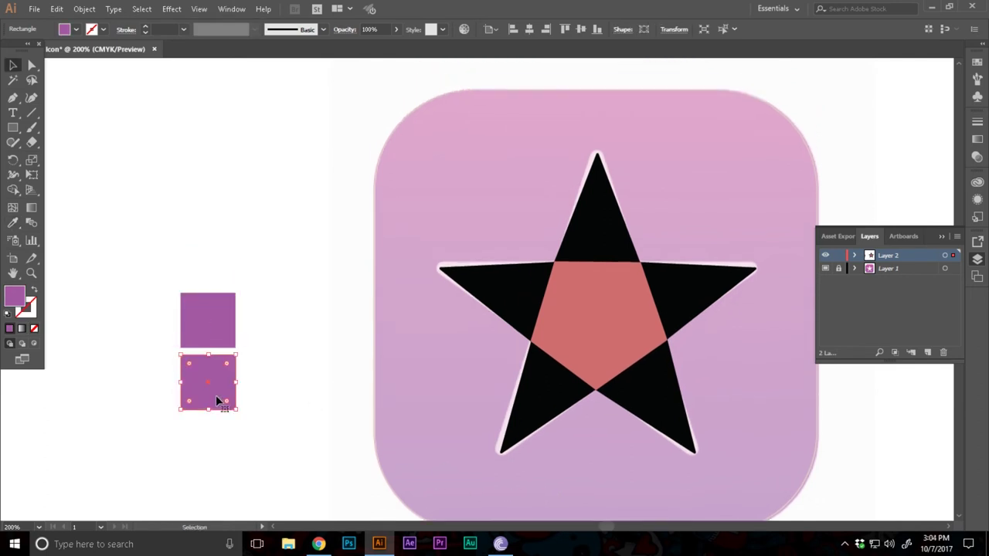
key(i)
click(482, 103)
key(v)
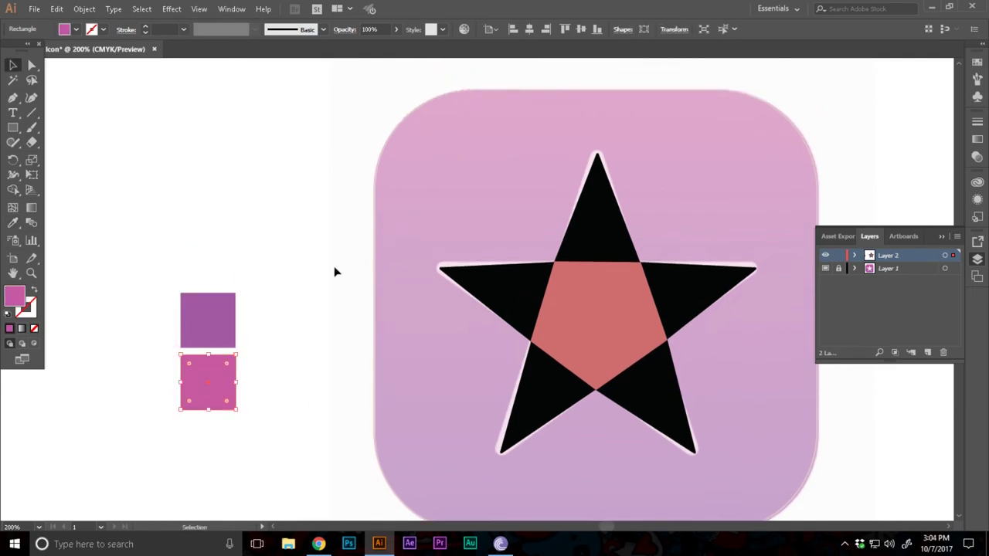
click(334, 270)
Duplicate the purple square above the two colour swatches and give the copy a linear gradient fill.
scroll(333, 270, up, 1)
scroll(333, 272, down, 2)
alt+drag(227, 305, 220, 231)
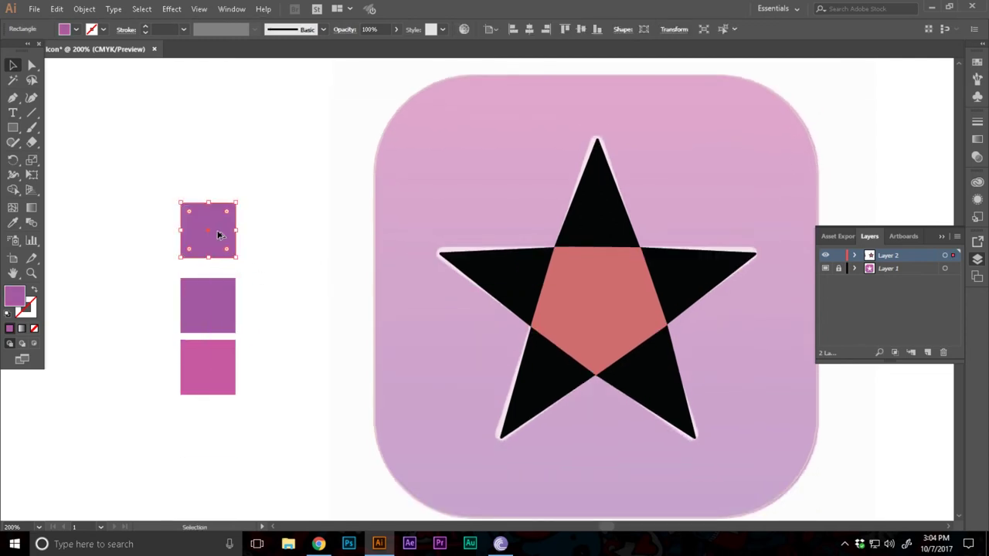
click(22, 328)
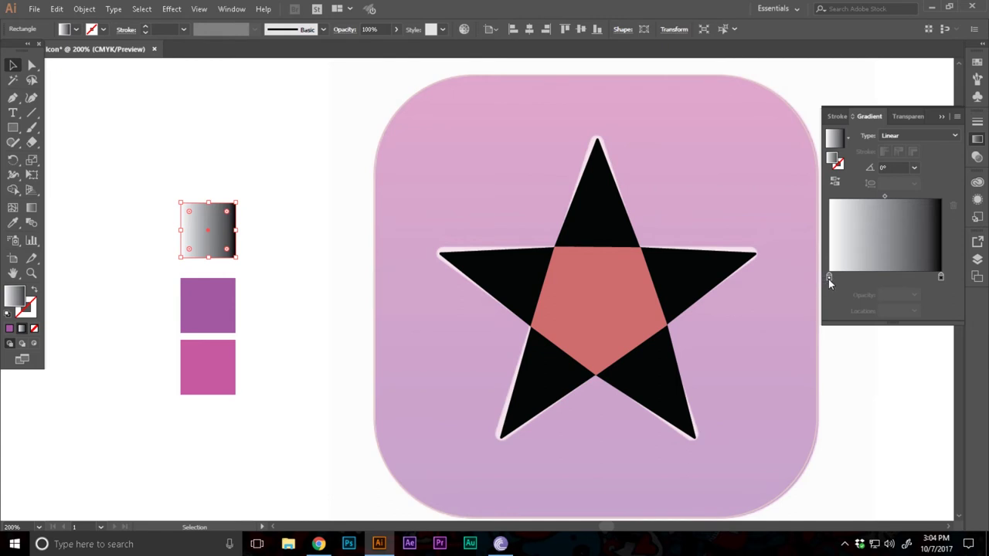
double_click(828, 279)
click(780, 321)
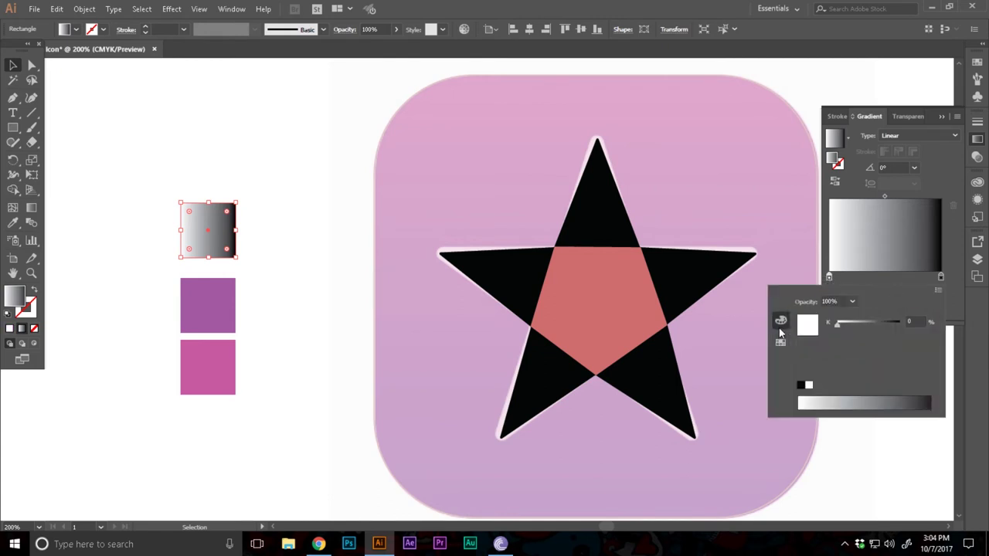
click(936, 291)
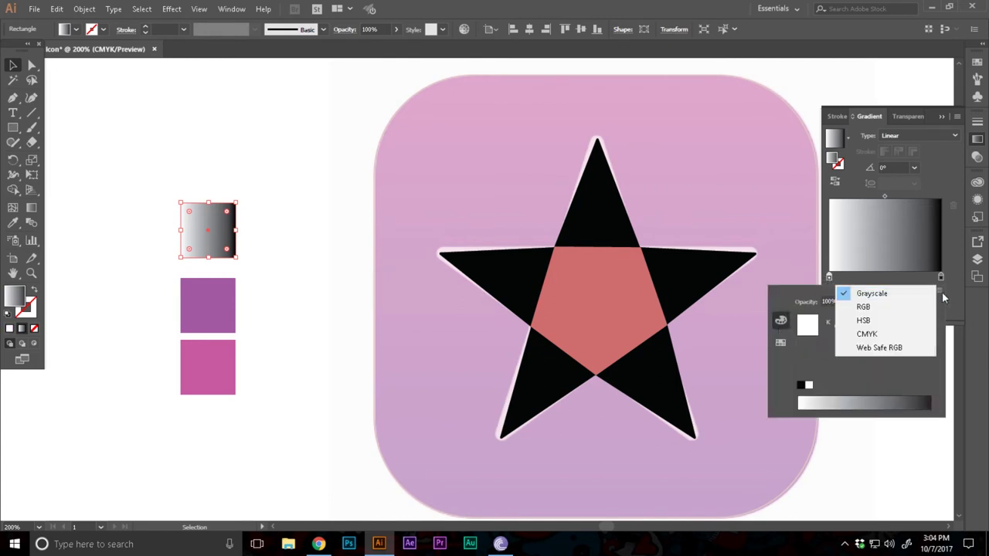
click(876, 307)
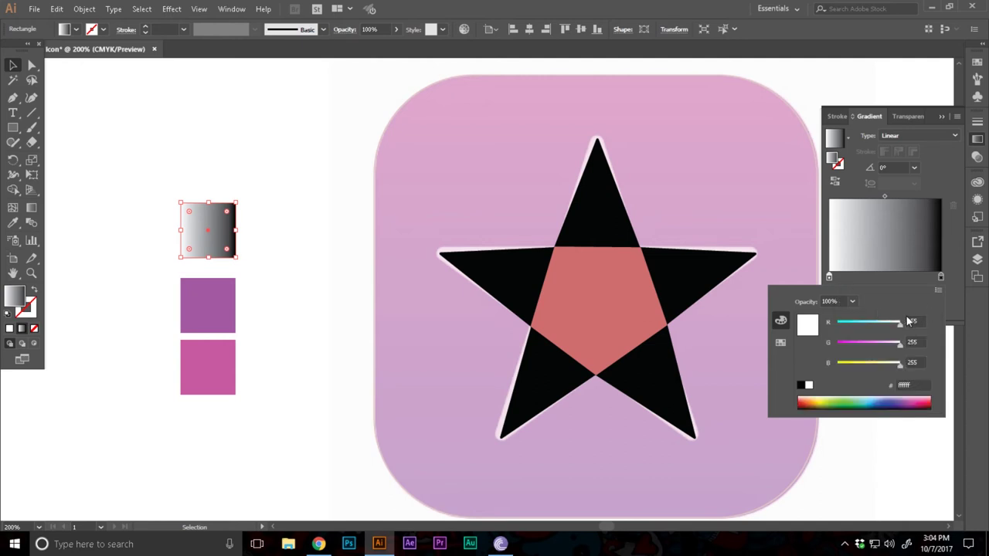
Copy the hex colour code of the purple swatch square's fill.
click(213, 316)
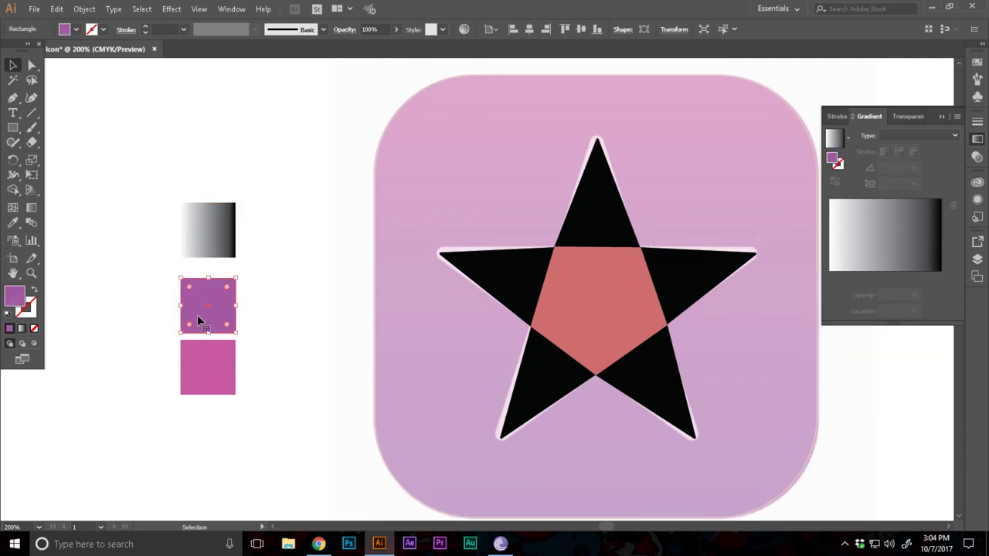
double_click(12, 300)
click(889, 247)
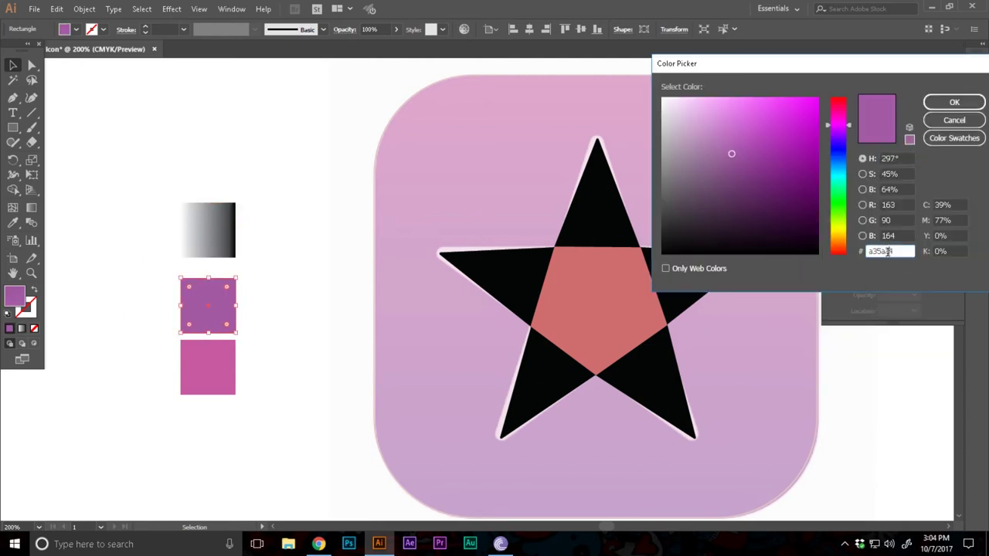
double_click(888, 247)
click(954, 102)
Switch the gradient square's starting colour stop to RGB and set it to the purple a35aa4.
click(226, 230)
double_click(829, 276)
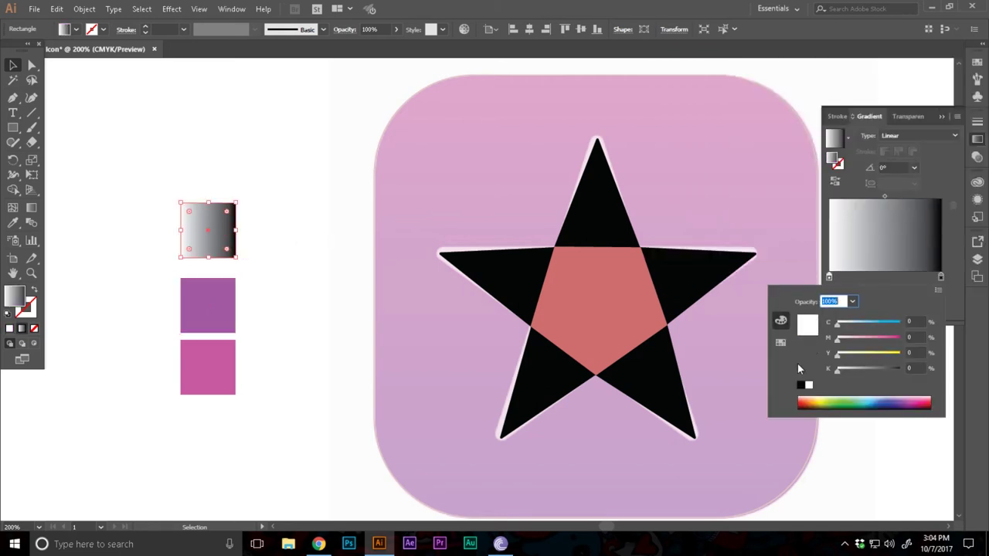
click(780, 342)
click(780, 320)
click(937, 289)
click(873, 308)
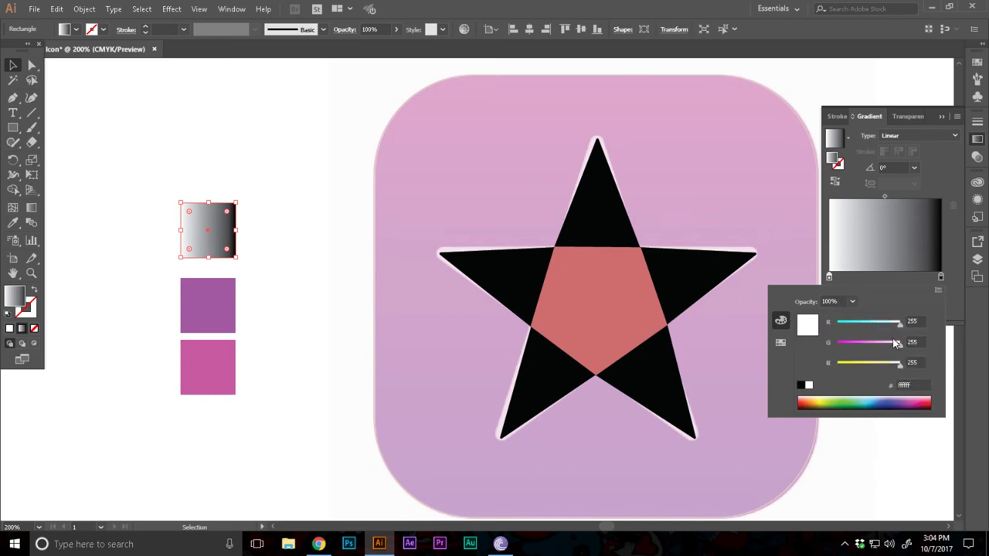
text(a35aa8)
key(Return)
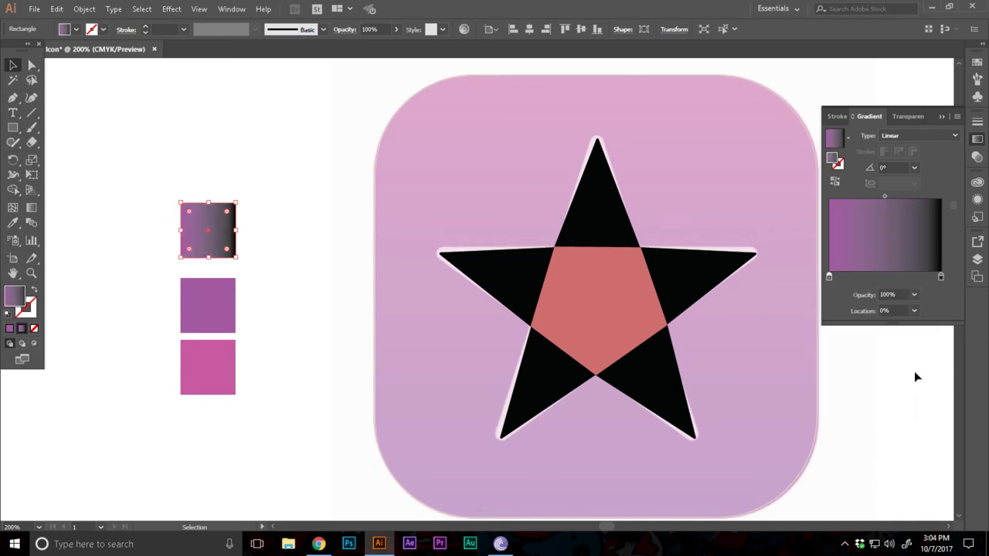
Copy the pink swatch's hex code c75aa2 and apply it to the gradient square's ending colour stop.
click(181, 363)
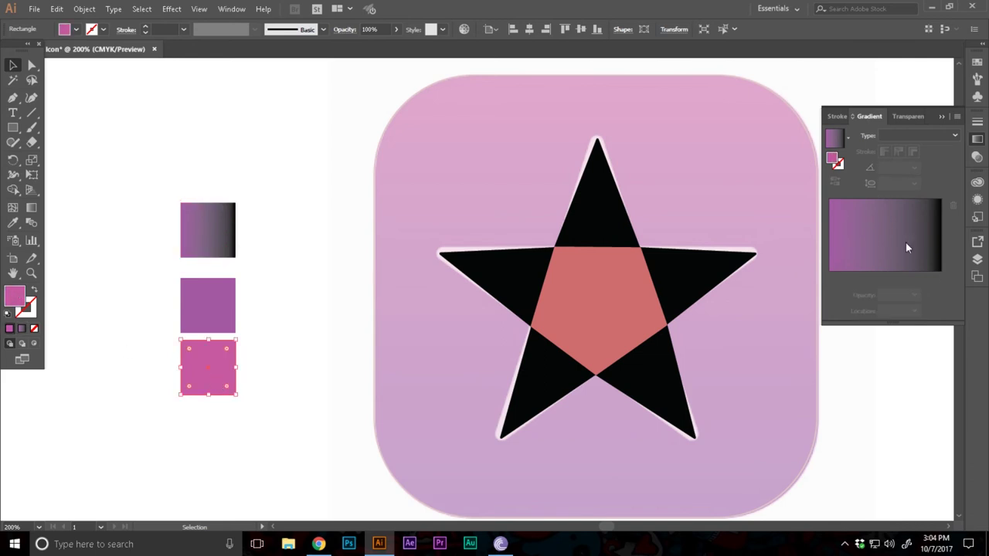
double_click(16, 297)
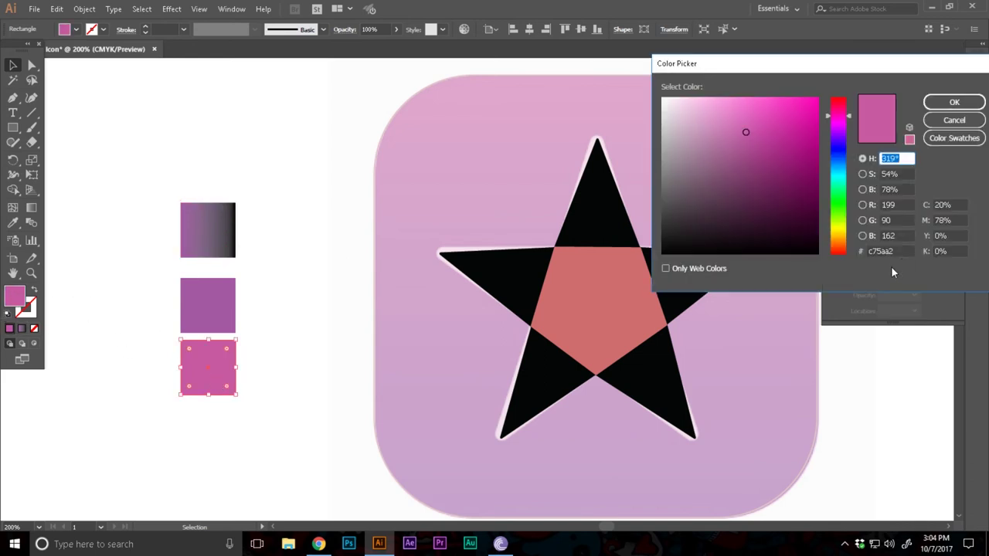
click(881, 251)
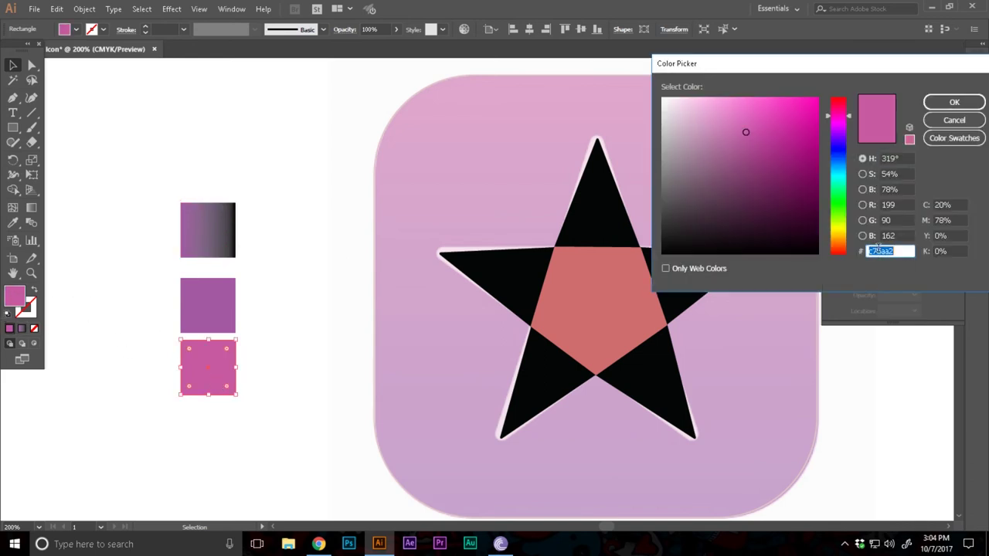
click(953, 102)
click(191, 254)
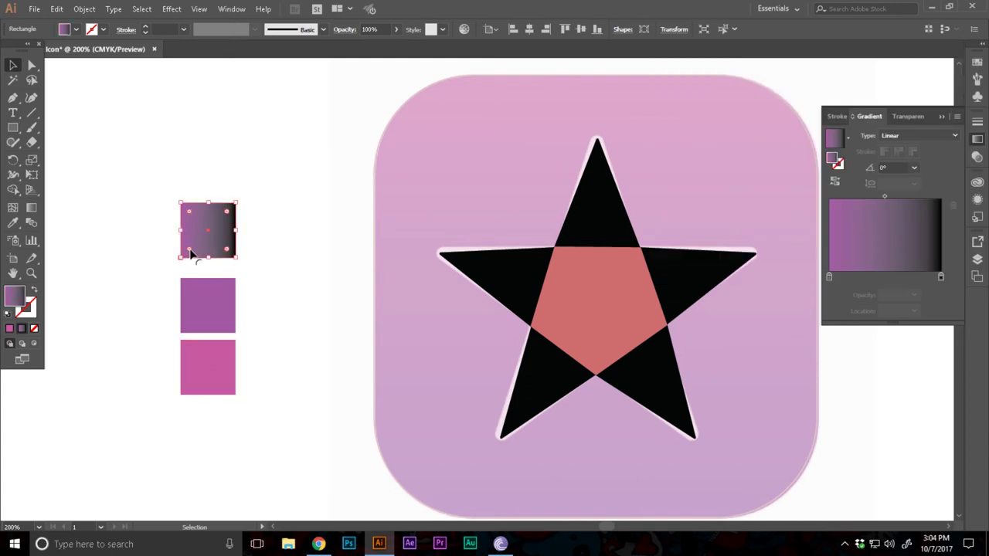
double_click(941, 278)
click(943, 281)
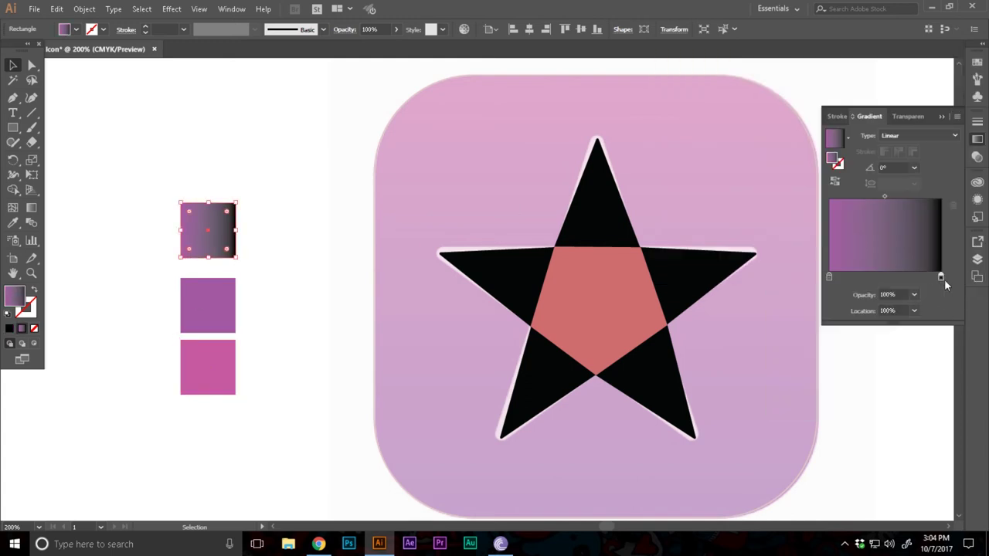
double_click(941, 277)
Apply the purple-to-pink gradient square's appearance to the large rounded square with the Eyedropper.
drag(385, 413, 316, 449)
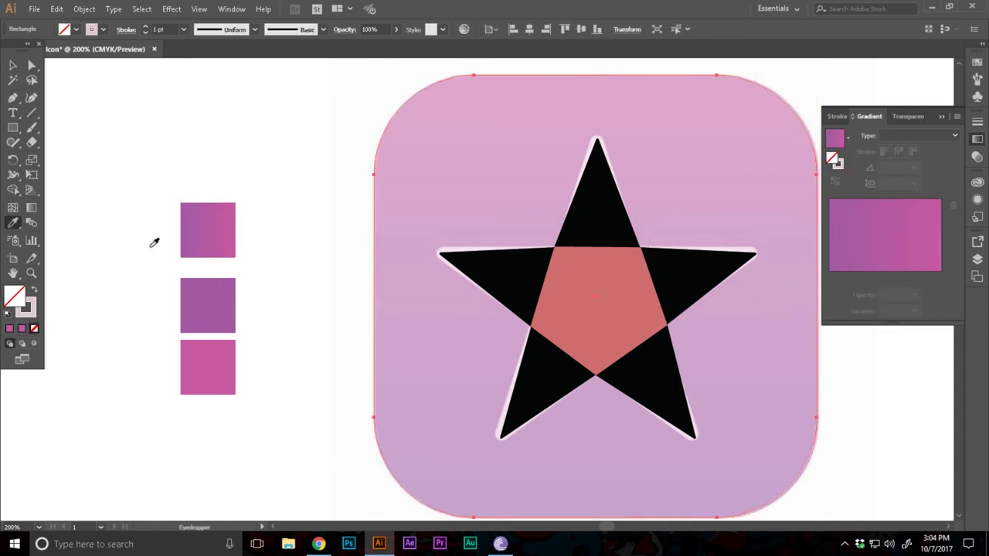
key(i)
click(194, 224)
key(v)
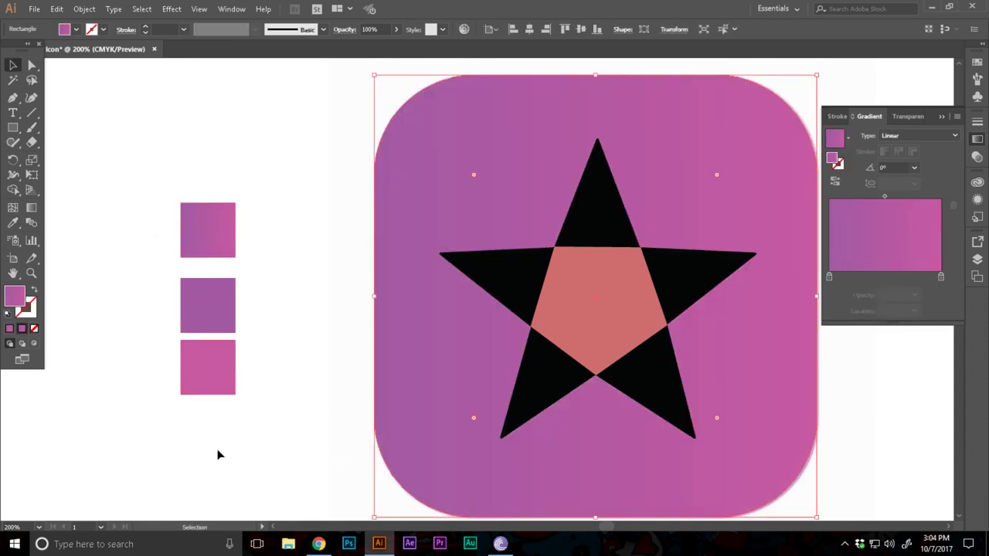
click(248, 475)
Hide Layer 2 and turn off image dimming for template Layer 1 to examine the reference icon's true colours.
key(z)
alt+click(583, 259)
alt+click(583, 259)
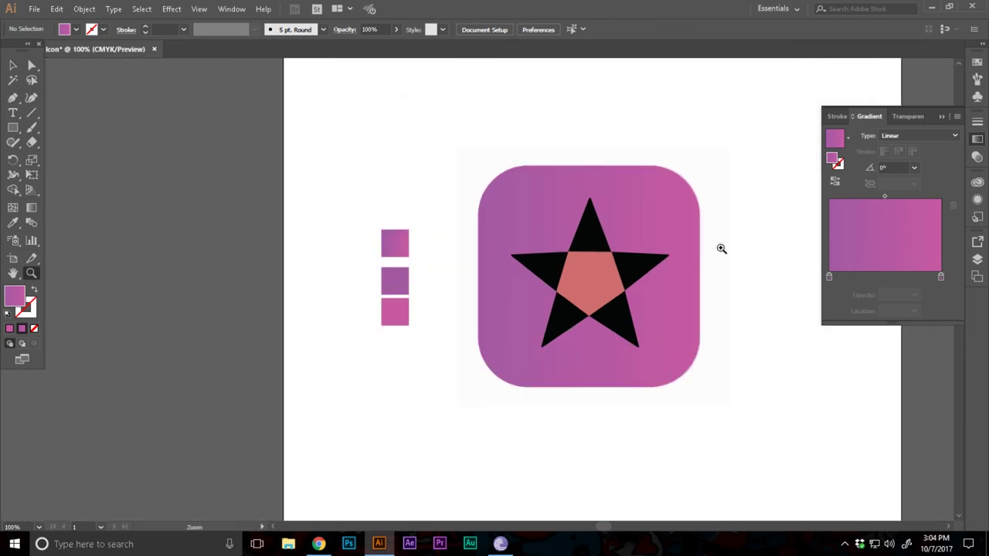
click(977, 259)
click(825, 255)
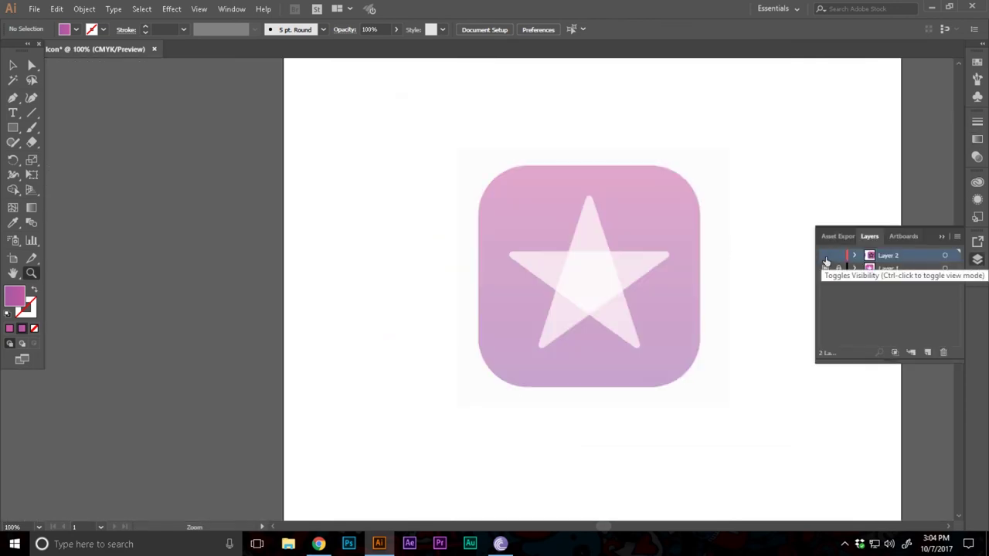
click(825, 257)
click(825, 257)
double_click(924, 270)
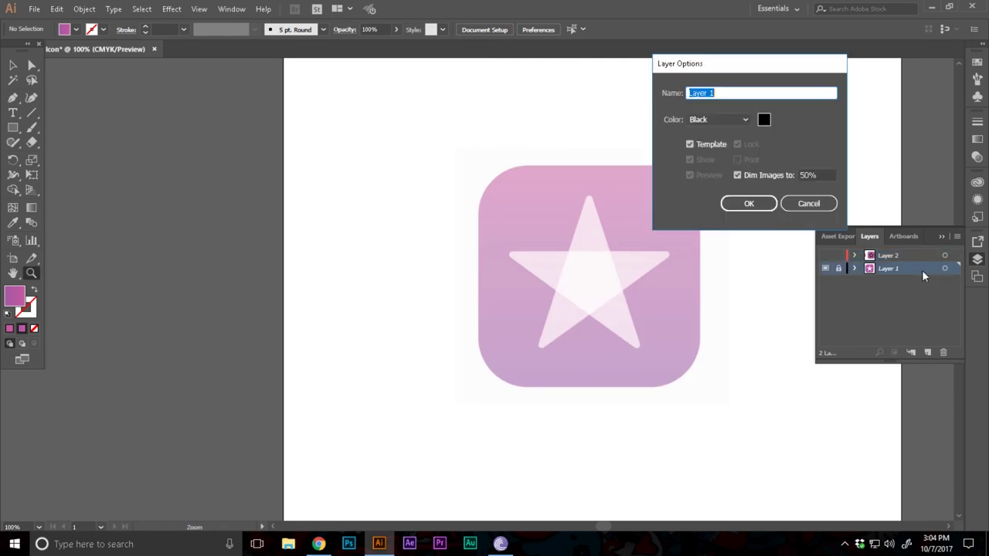
click(735, 176)
click(738, 200)
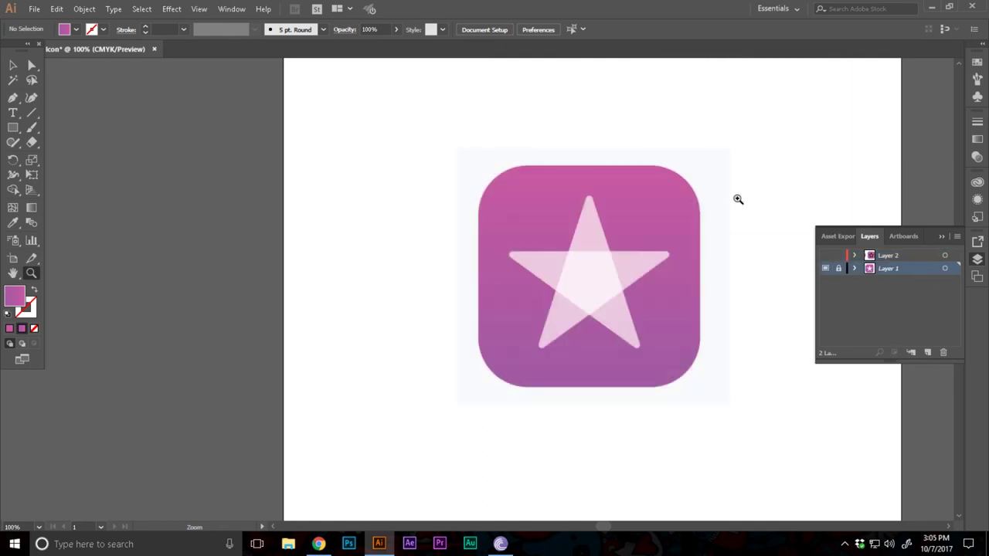
Dim the images on template Layer 1 to 50% again and show Layer 2.
double_click(918, 268)
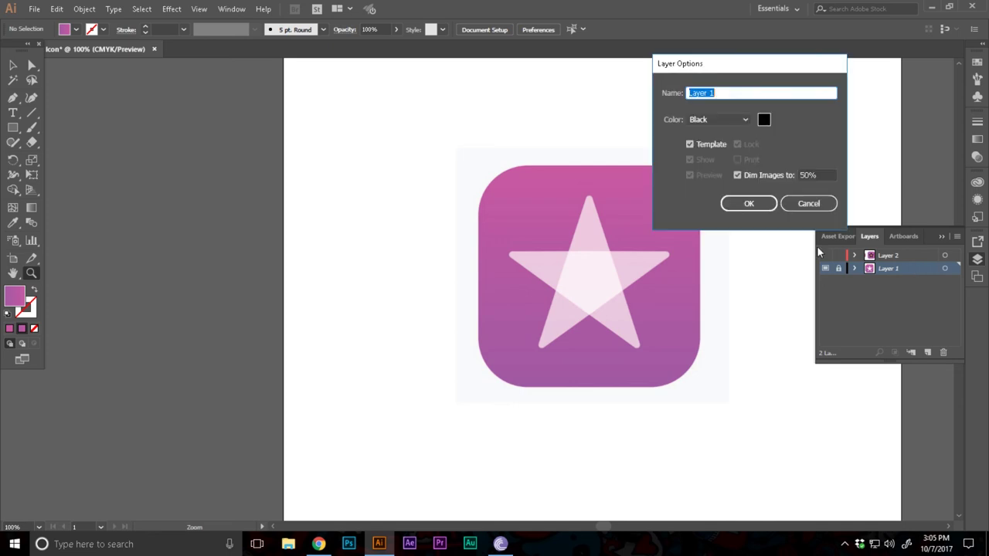
click(737, 175)
click(746, 204)
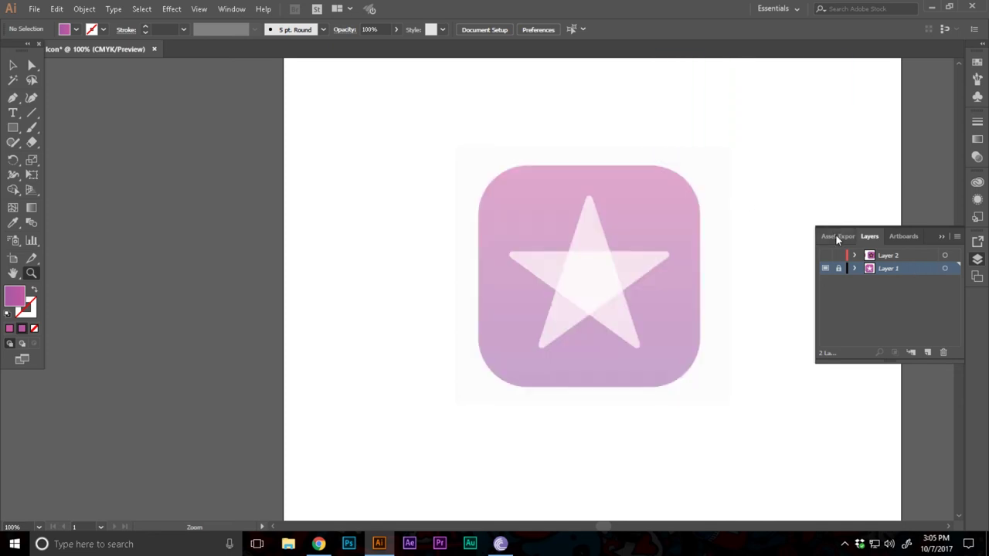
click(825, 255)
Redirect the rounded square's gradient diagonally from its upper-left corner to its lower-right corner.
key(v)
key(ctrl+equal)
click(595, 424)
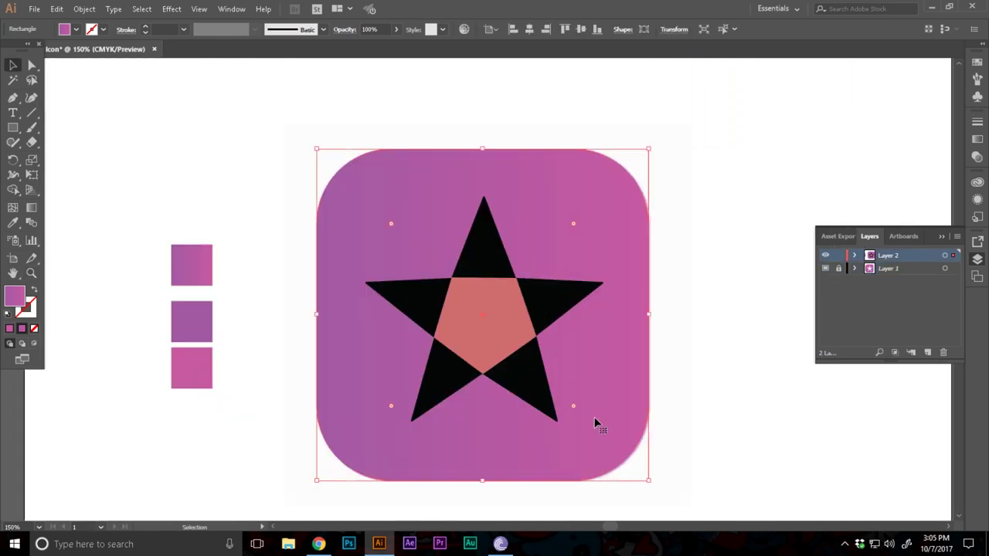
key(g)
drag(325, 146, 638, 481)
key(v)
click(702, 343)
scroll(702, 343, up, 4)
scroll(702, 342, down, 5)
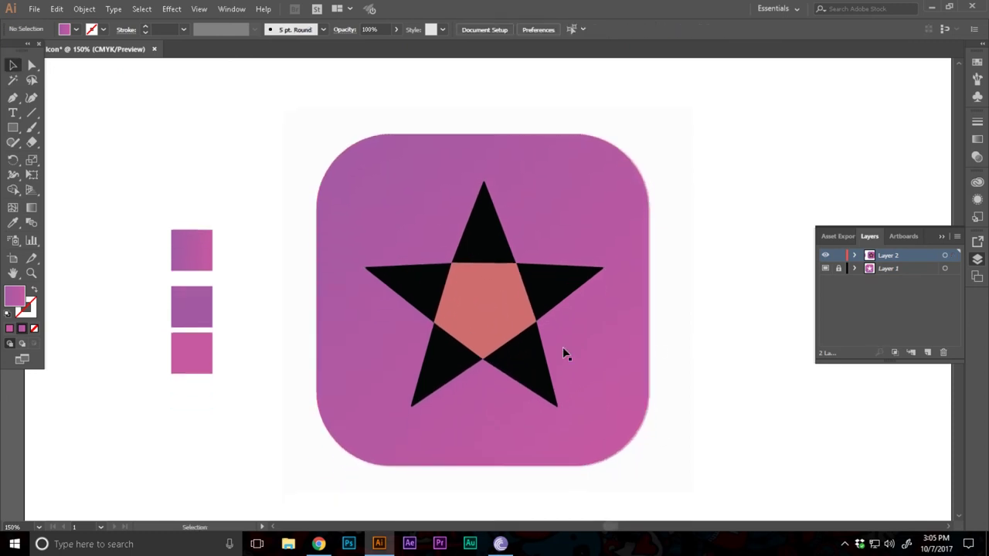
Delete the three colour swatch squares beside the icon.
ctrl+click(217, 265)
drag(442, 198, 370, 483)
key(Delete)
Fill the black star with white (ffffff).
scroll(378, 484, down, 1)
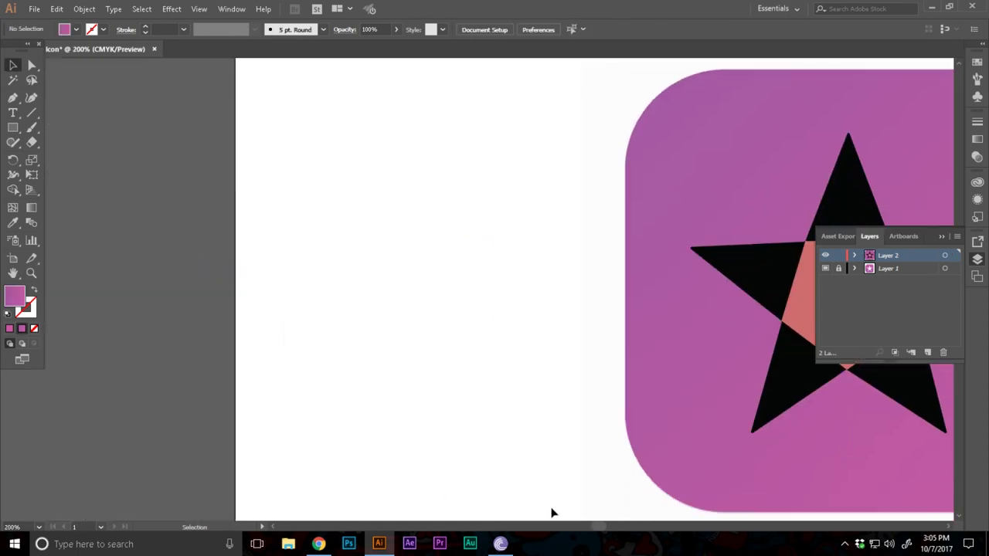
key(h)
drag(564, 437, 264, 425)
key(v)
click(360, 289)
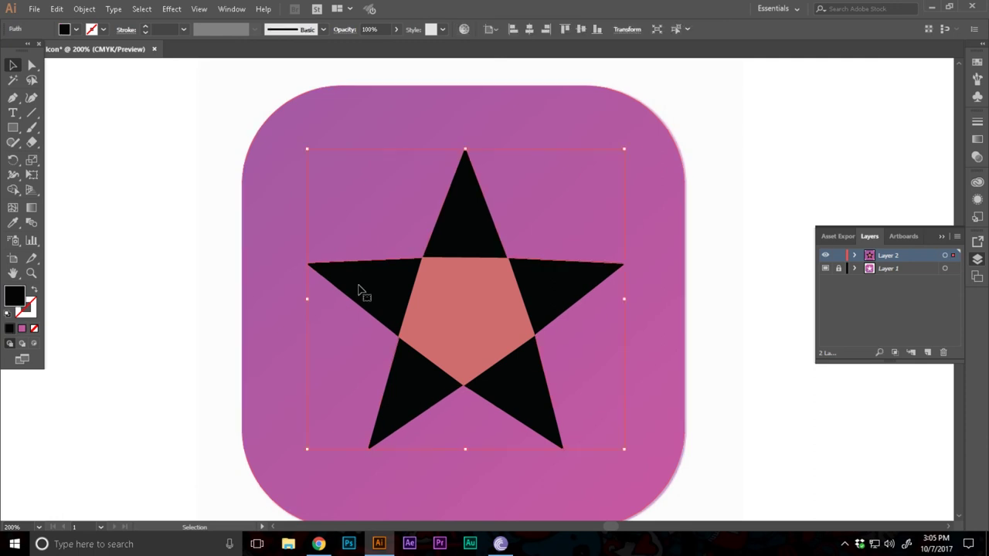
double_click(14, 297)
click(662, 99)
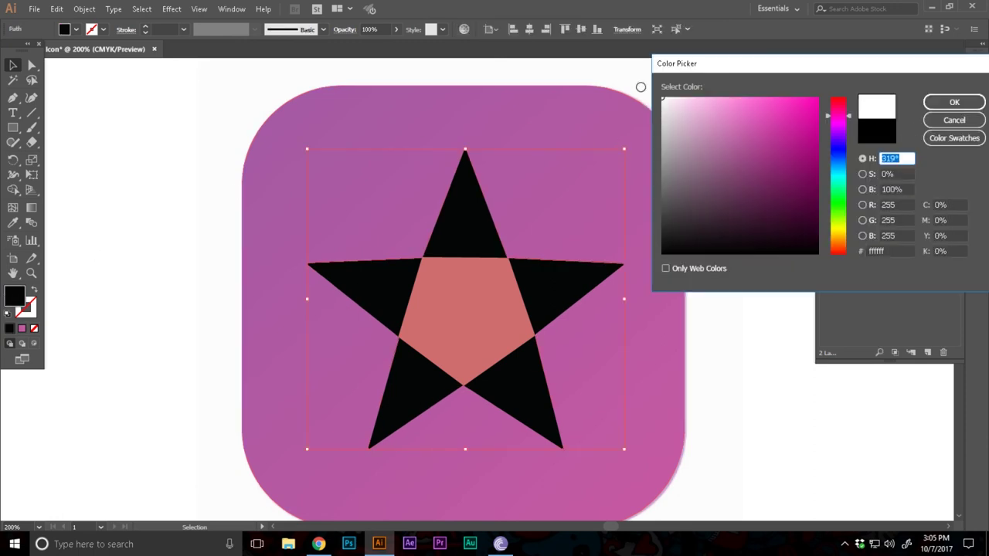
click(954, 103)
Set the white star's opacity to 80%.
click(396, 29)
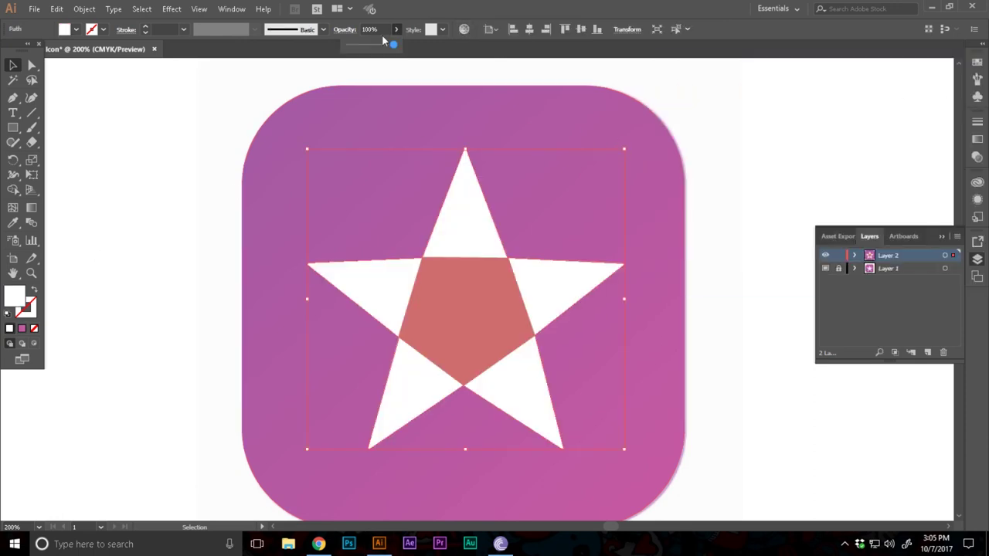
mouse_move(395, 45)
mouse_down()
mouse_move(363, 46)
mouse_move(387, 45)
mouse_up()
click(363, 29)
text(80)
key(Return)
click(200, 149)
Match the central pentagon's fill and opacity to the star with the Eyedropper.
click(462, 326)
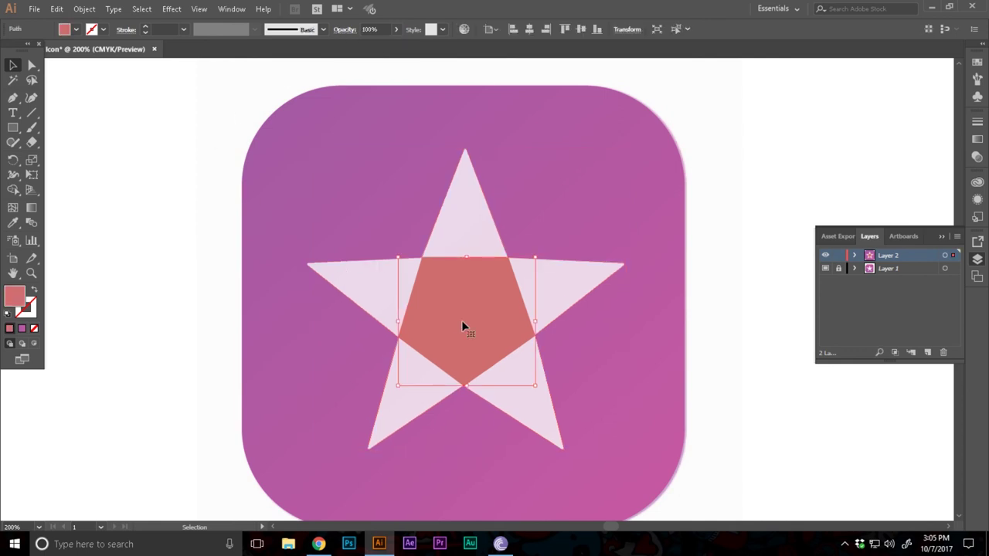
key(i)
click(367, 277)
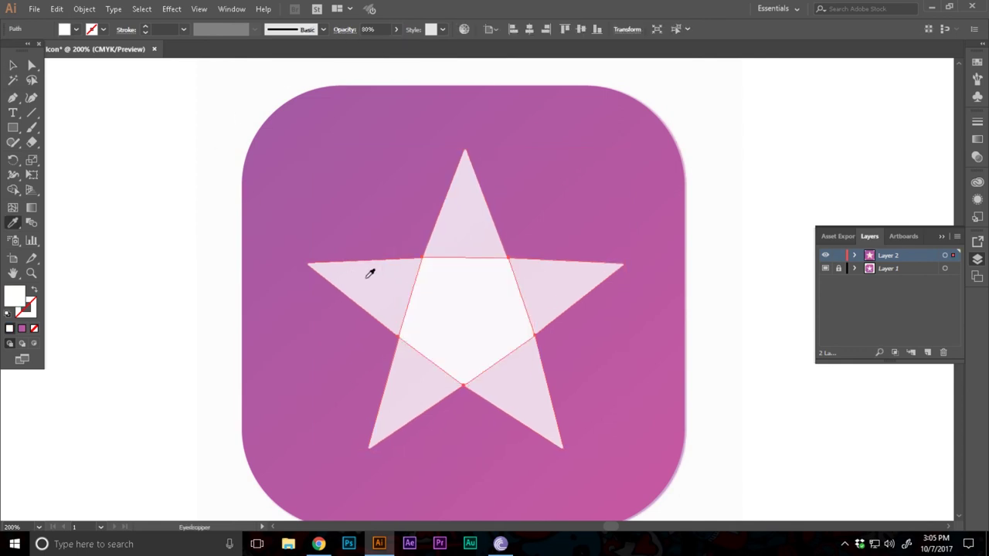
key(v)
click(180, 262)
scroll(180, 262, up, 1)
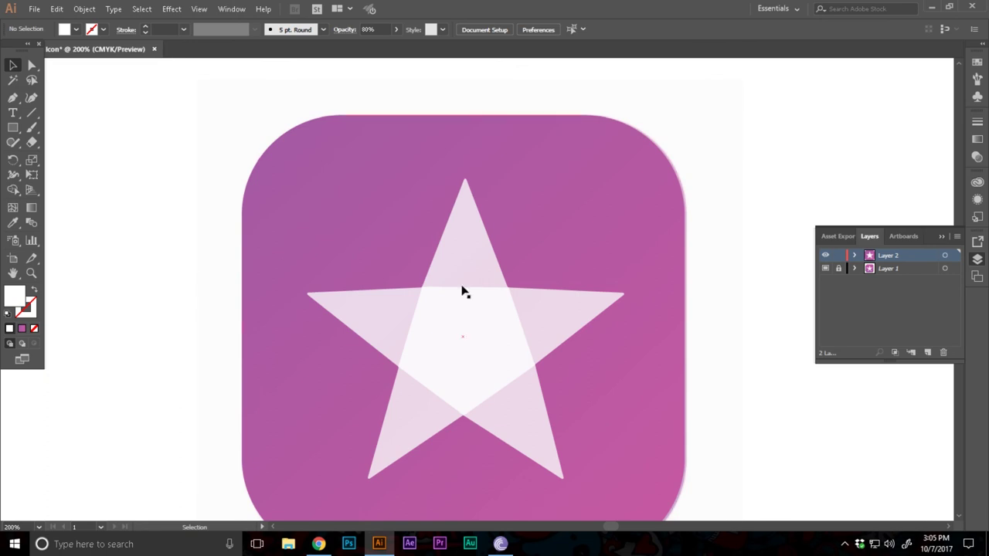
Lower the central pentagon's opacity to 50%.
click(477, 350)
click(394, 30)
mouse_move(386, 45)
mouse_down()
mouse_move(361, 46)
mouse_move(372, 49)
mouse_up()
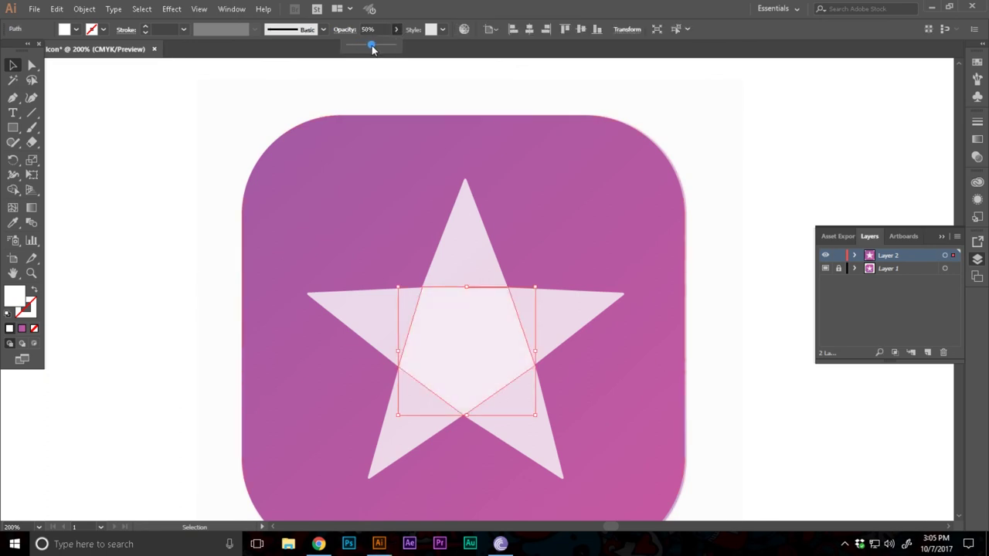
click(180, 190)
Set the central pentagon's opacity to 74%.
scroll(181, 191, down, 3)
key(z)
alt+click(429, 233)
alt+click(428, 232)
alt+click(429, 233)
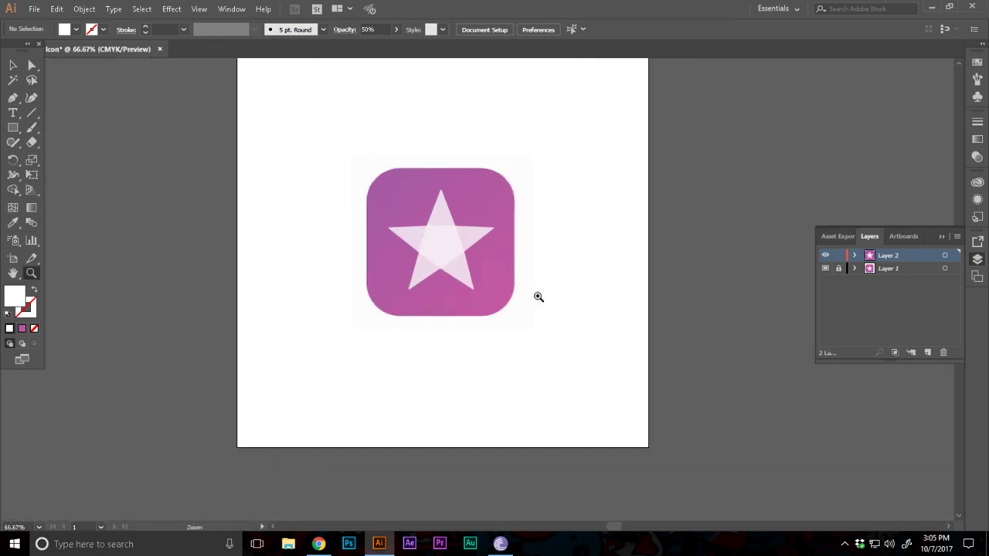
scroll(554, 307, up, 3)
click(485, 326)
key(v)
click(423, 323)
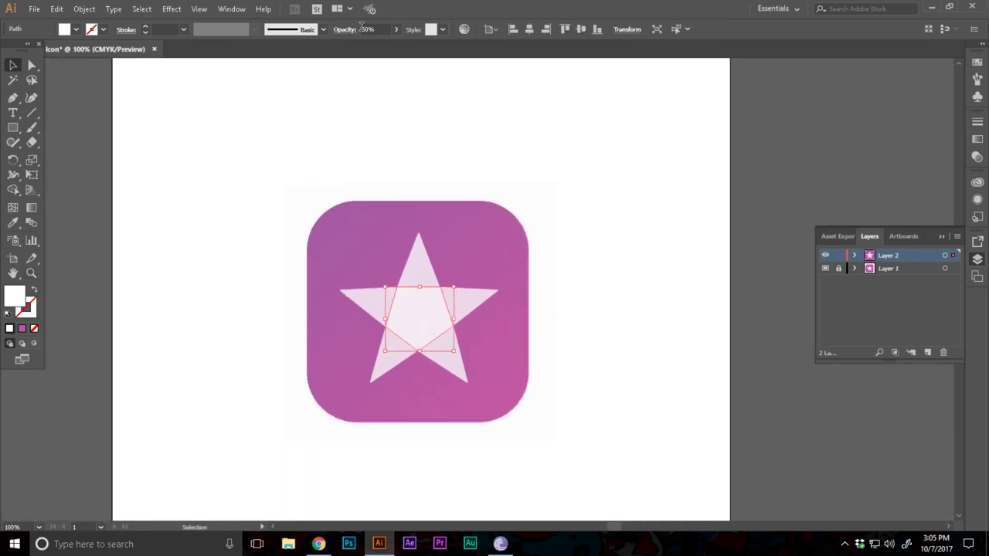
click(397, 29)
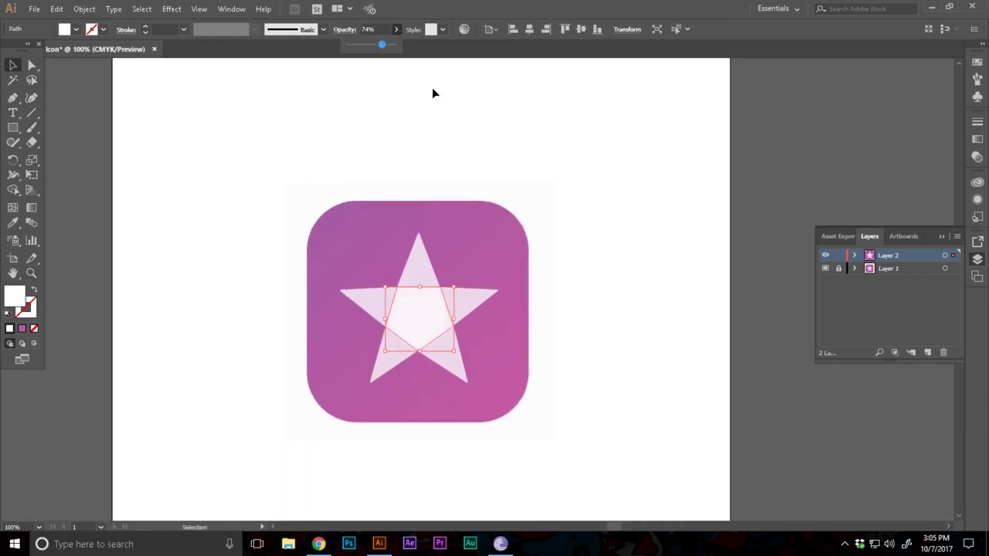
click(485, 125)
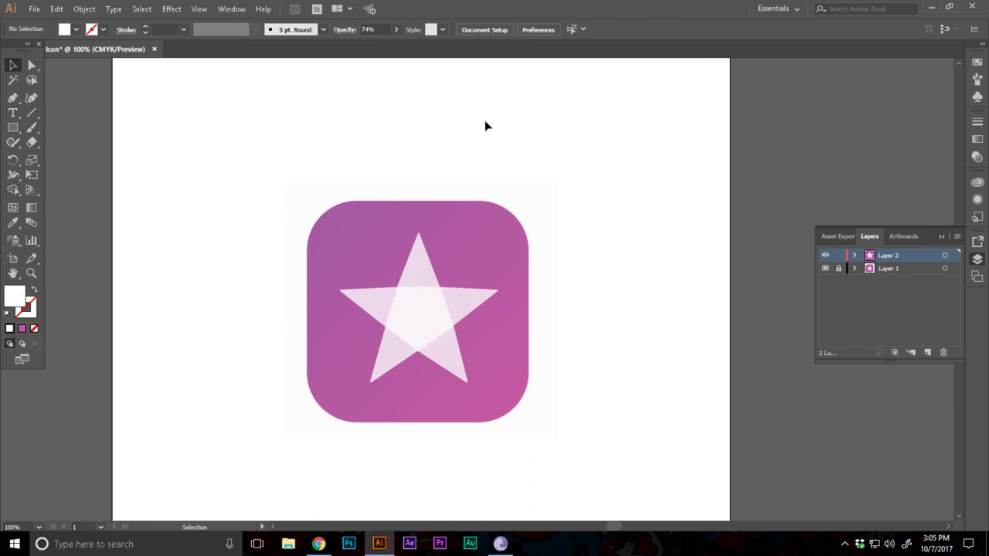
scroll(486, 125, up, 2)
scroll(485, 125, down, 3)
key(z)
alt+click(443, 283)
click(439, 283)
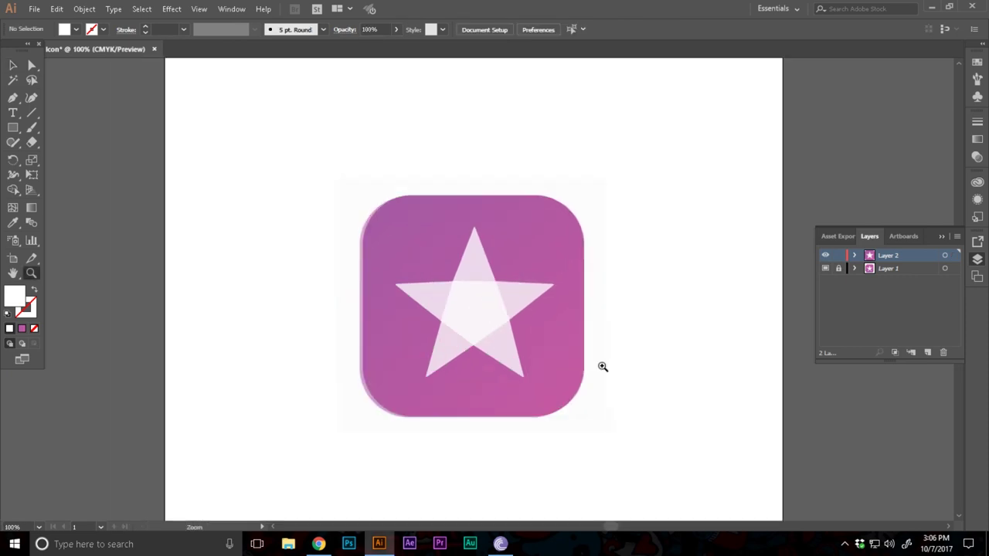